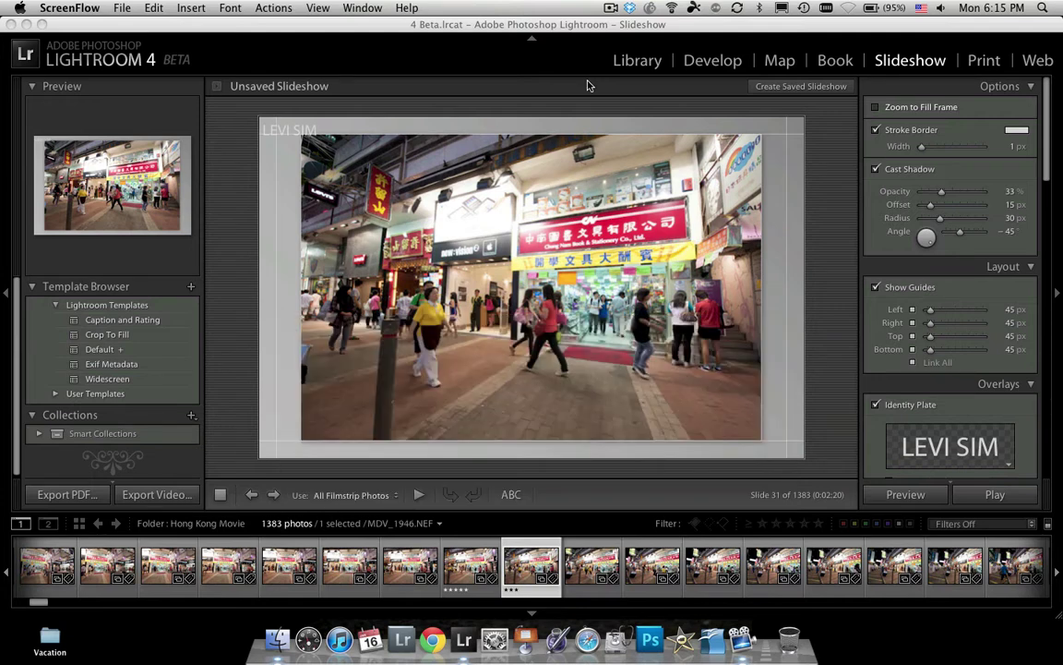
Switch the workspace to full screen display with the system menu bar hidden.
click(587, 85)
key(f)
key(f)
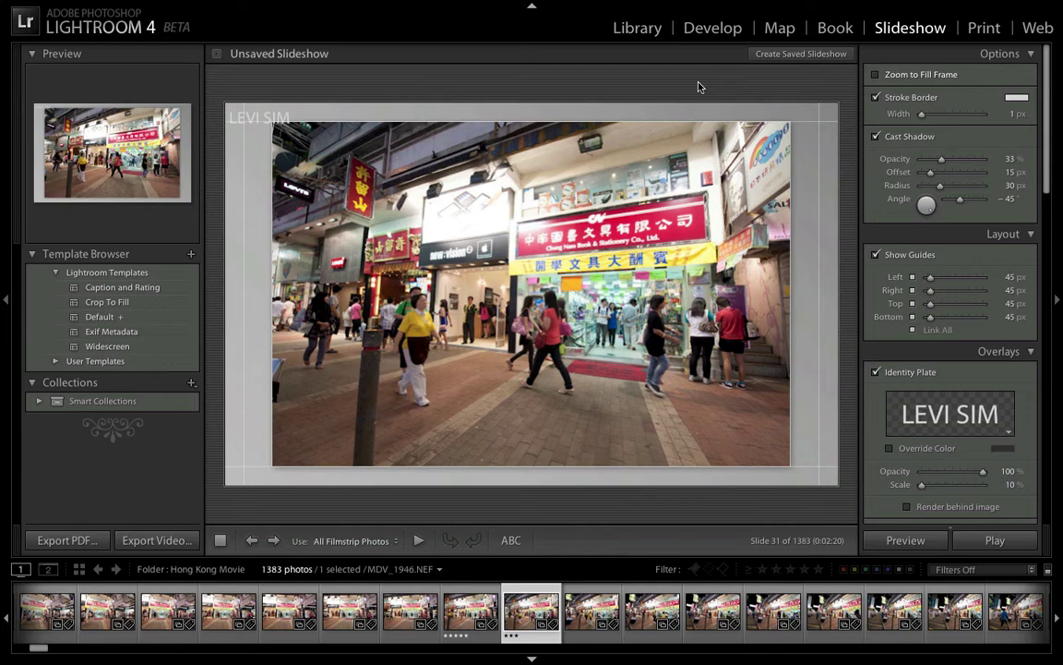
Try Zoom to Fill Frame on the slide photo, turning the option off again.
click(875, 75)
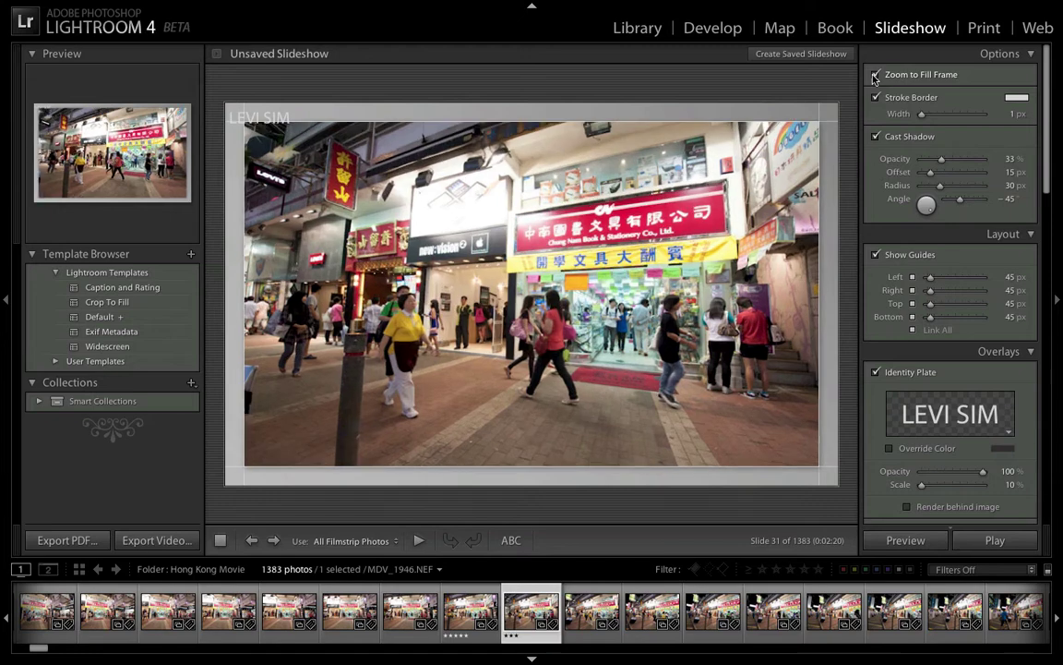
click(875, 74)
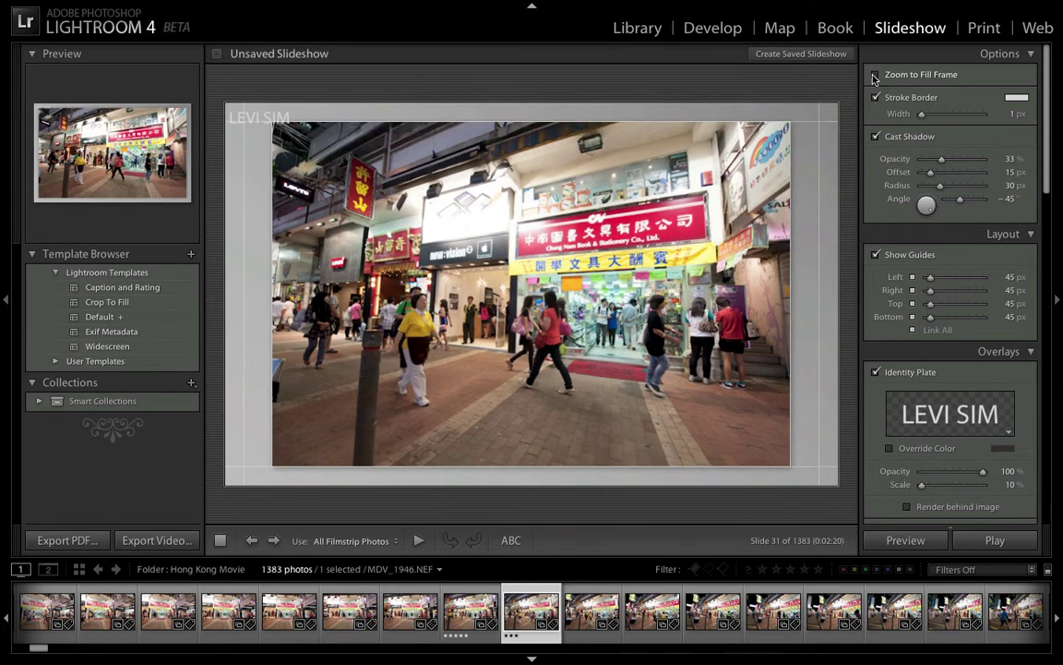
click(876, 75)
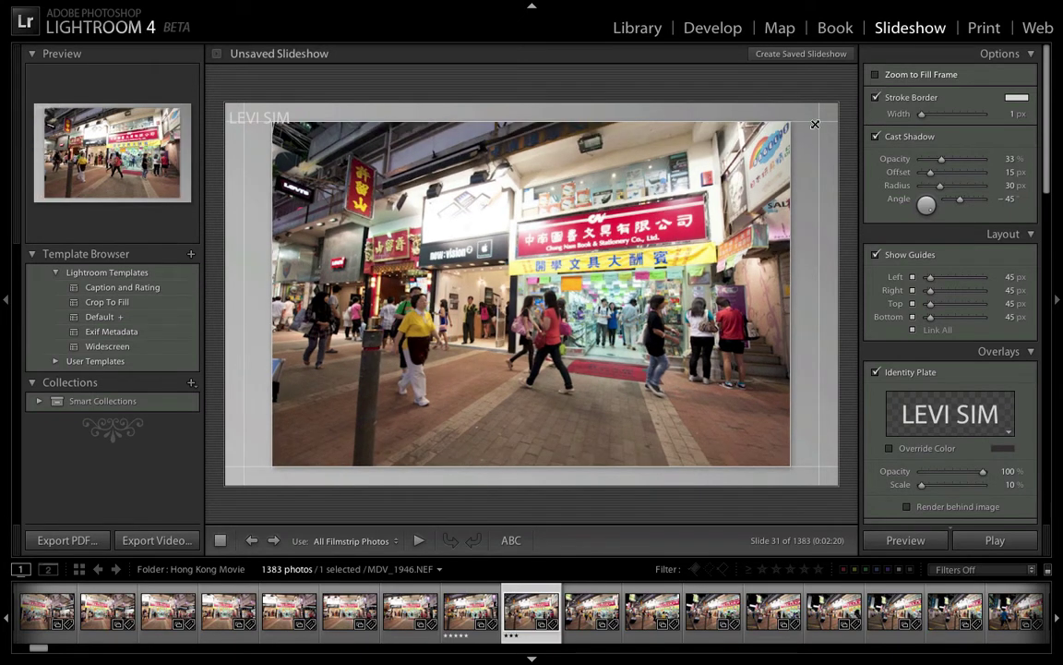
click(876, 74)
Change the stroke border color to a dark red of about R 52%, G 0%, B 2%.
click(1017, 99)
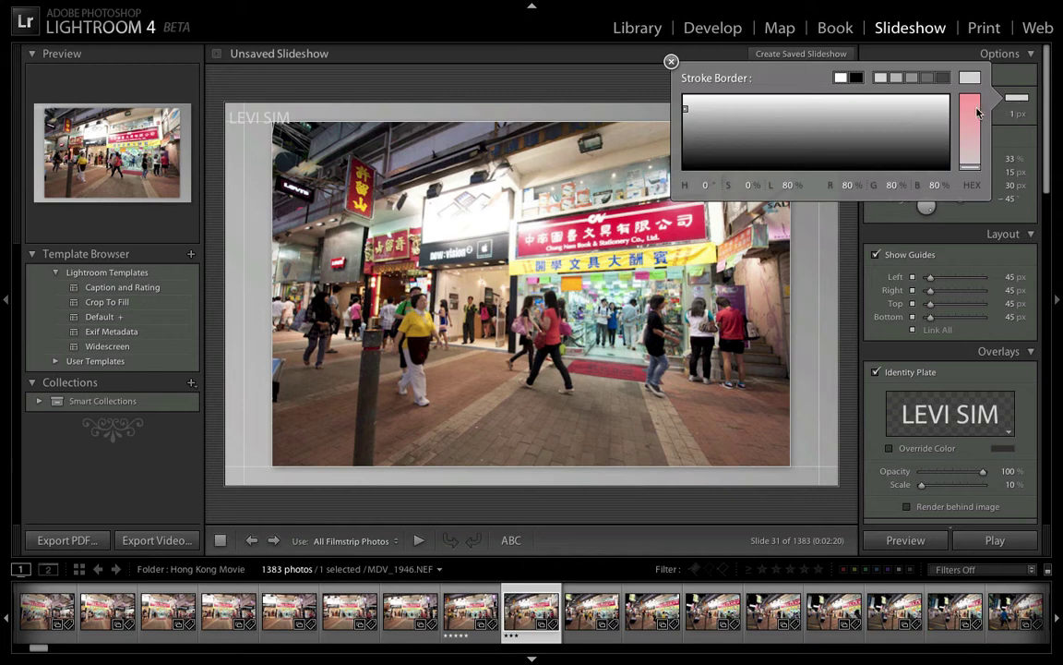
click(970, 96)
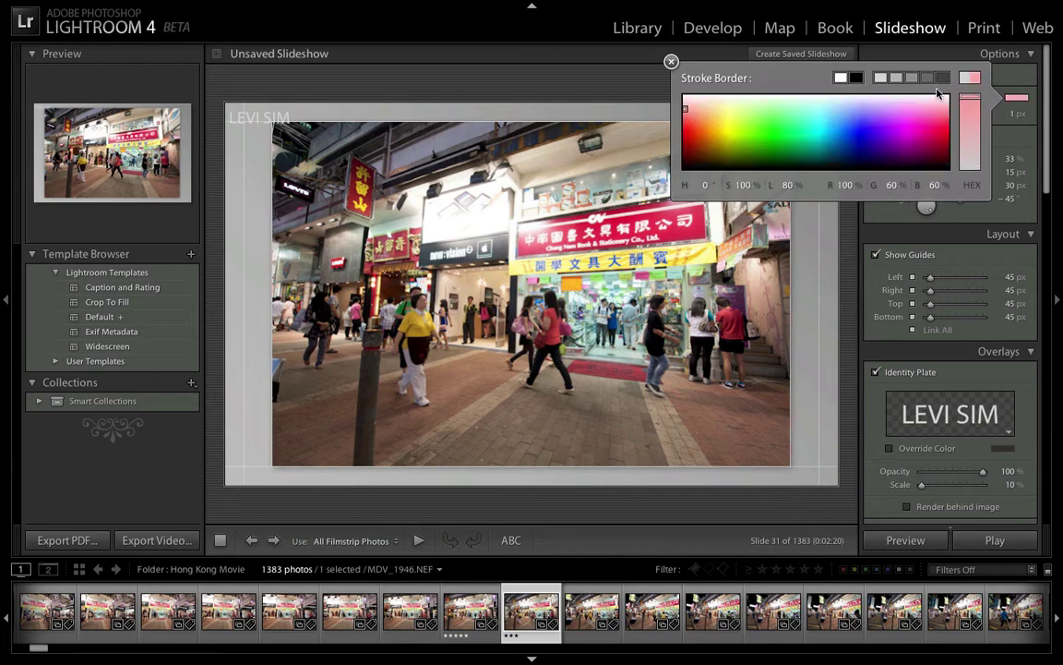
click(611, 63)
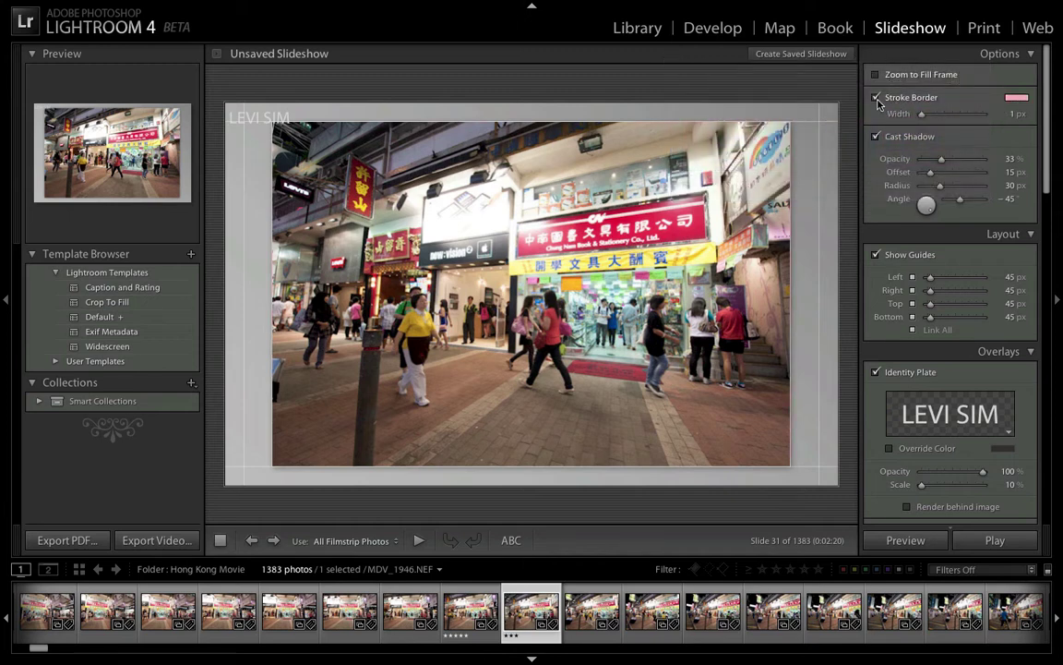
click(1023, 98)
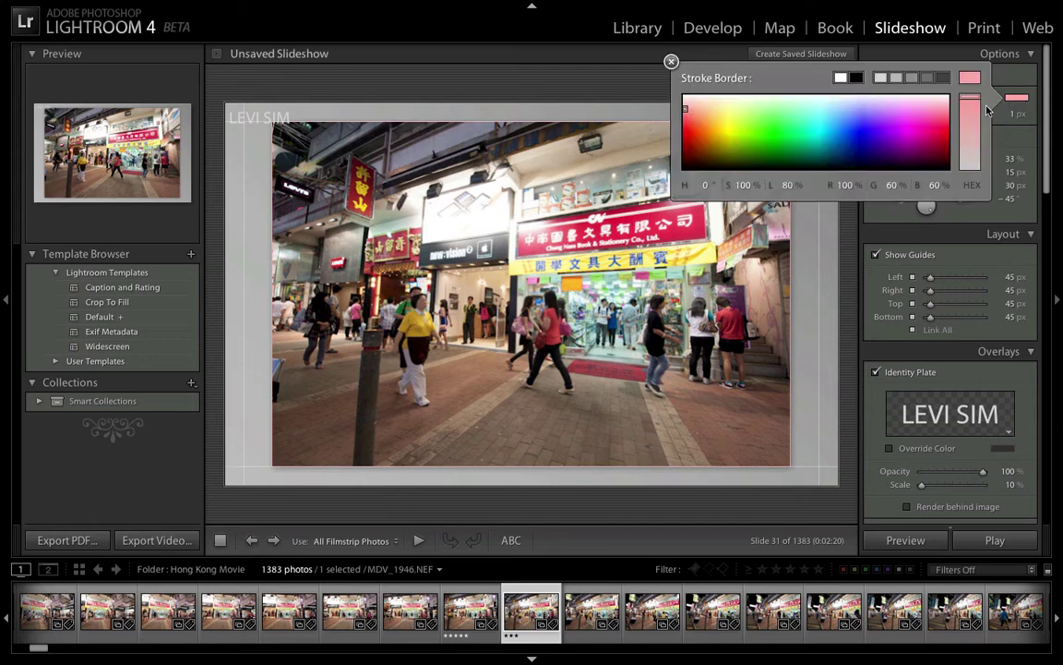
click(943, 135)
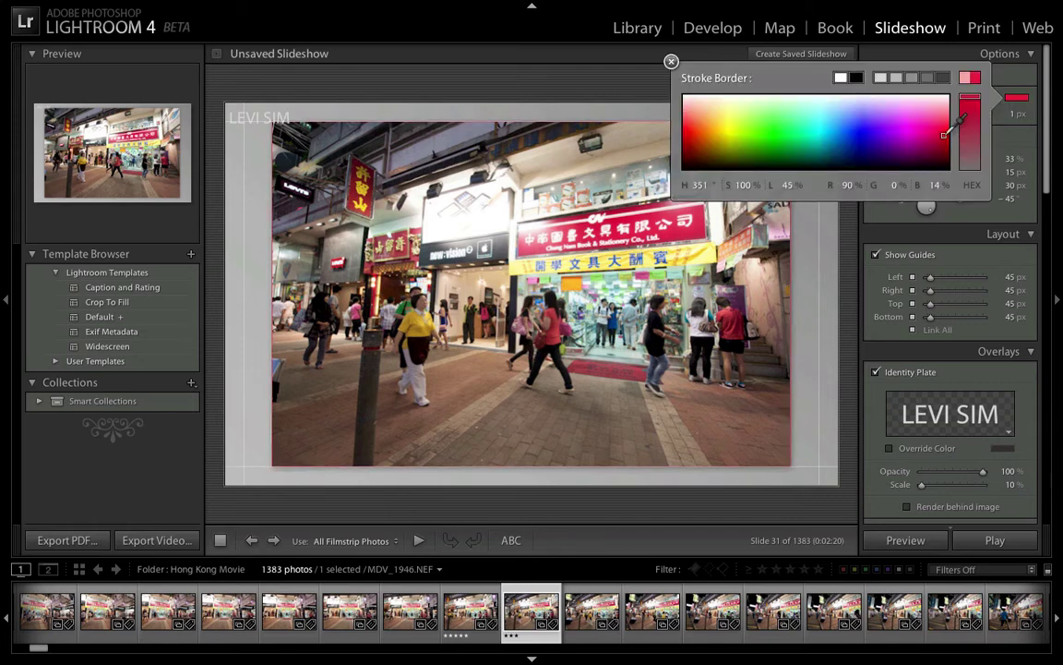
drag(687, 125, 679, 149)
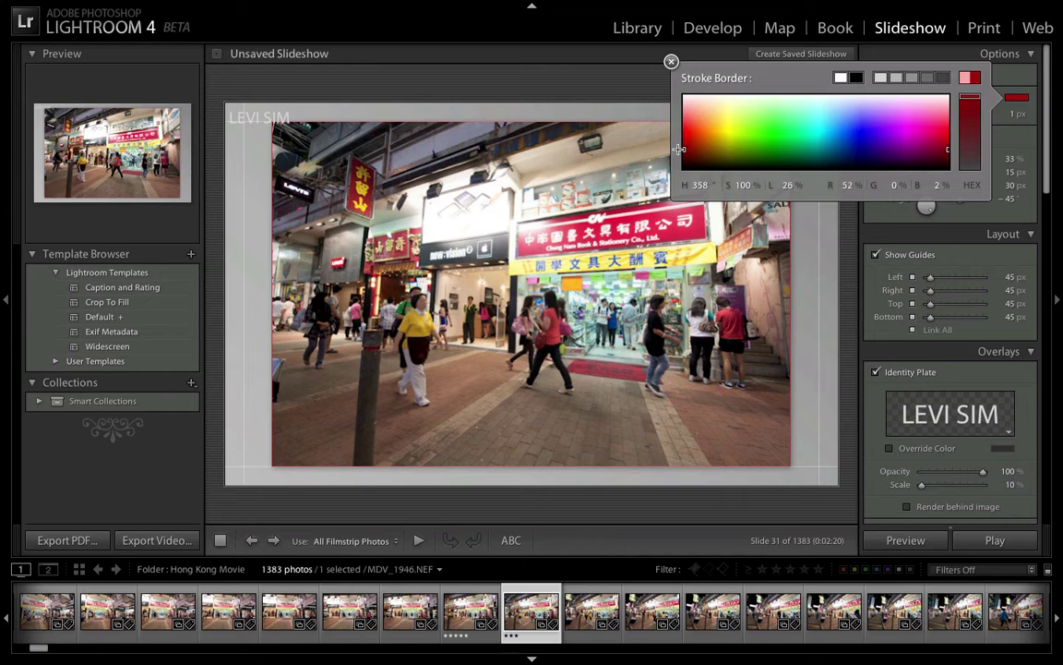
click(671, 62)
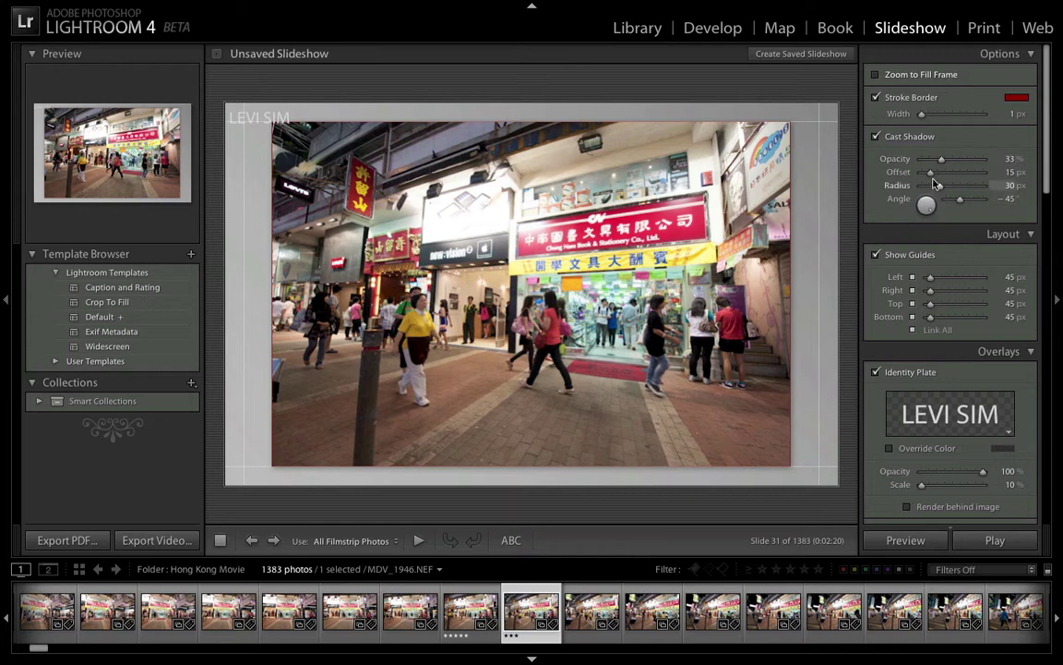
Increase the cast shadow offset to 56 px and hide the layout guides.
drag(930, 173, 962, 175)
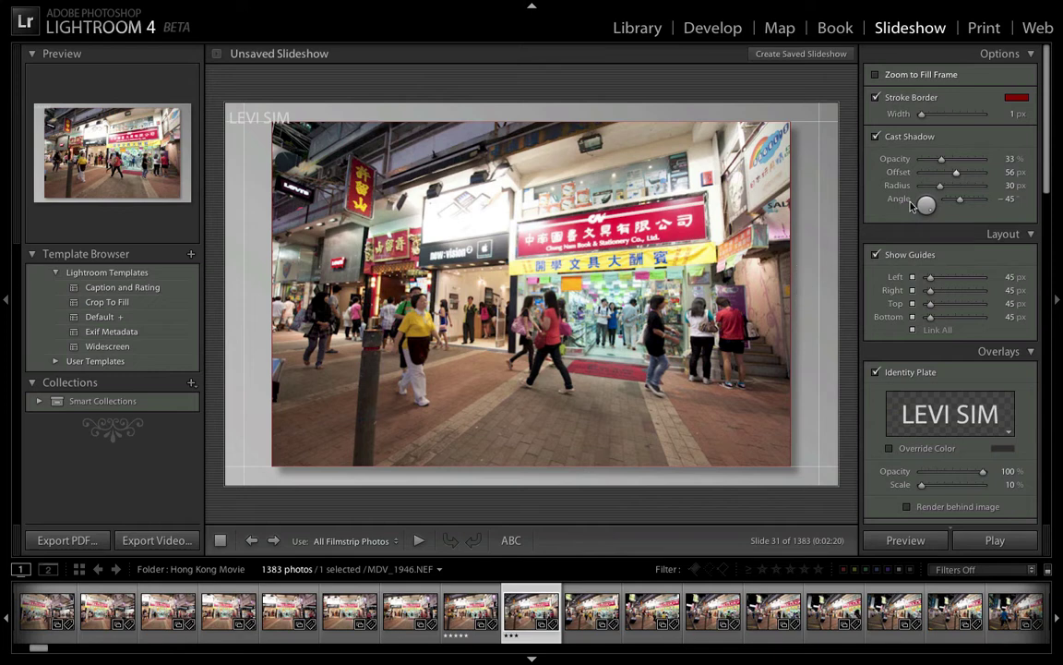
click(876, 256)
scroll(908, 208, down, 5)
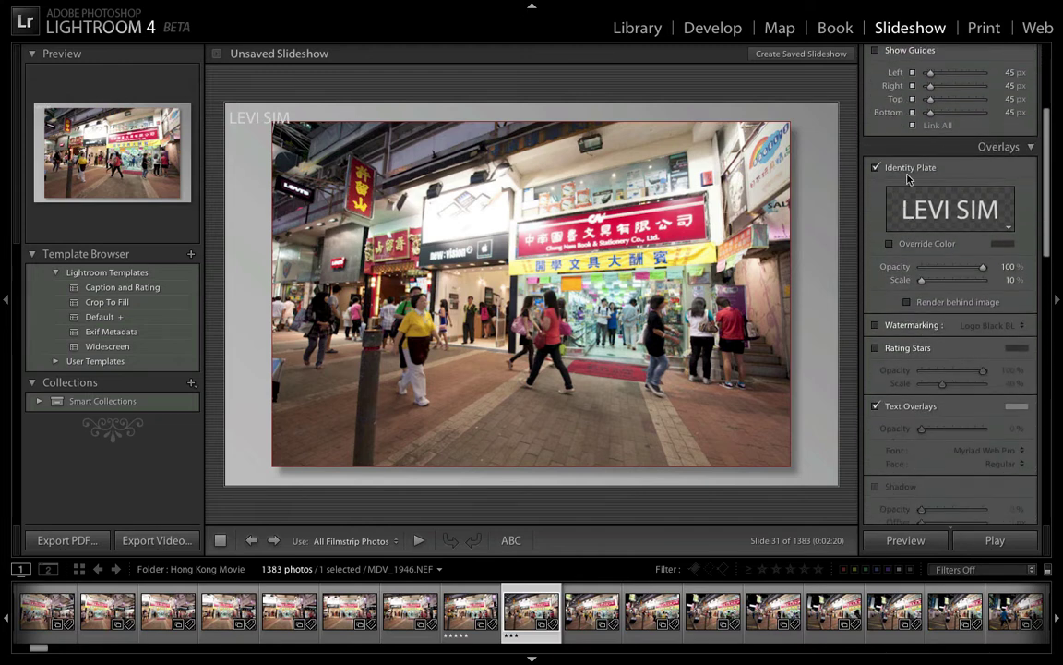
scroll(938, 141, up, 3)
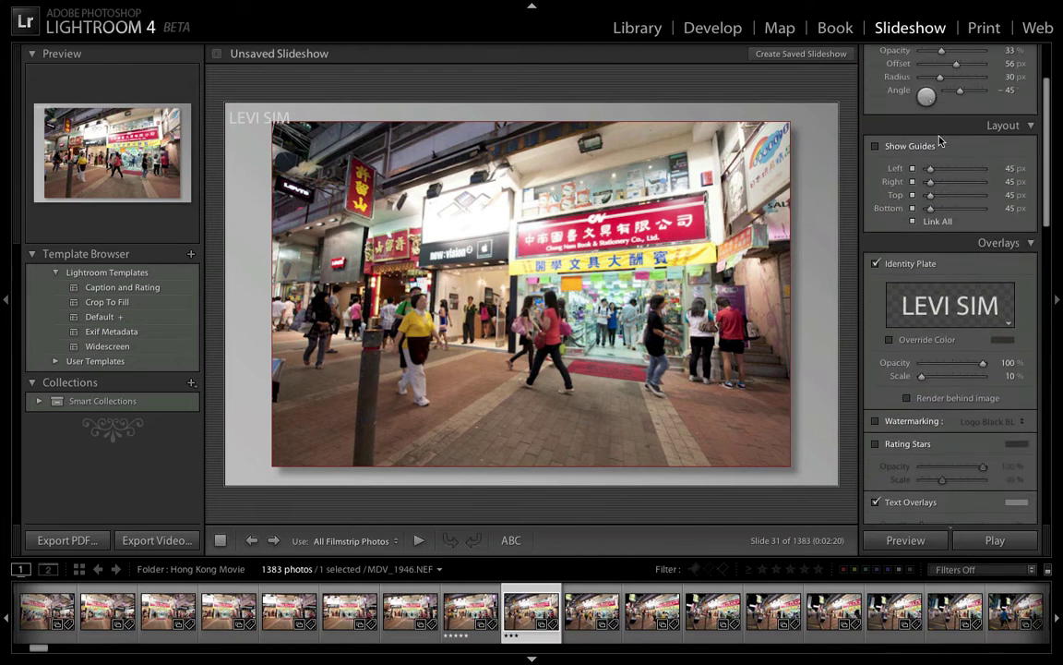
Turn on Solo Mode for the slideshow settings sections and expand the Layout section.
click(1031, 127)
click(1030, 127)
scroll(994, 130, up, 3)
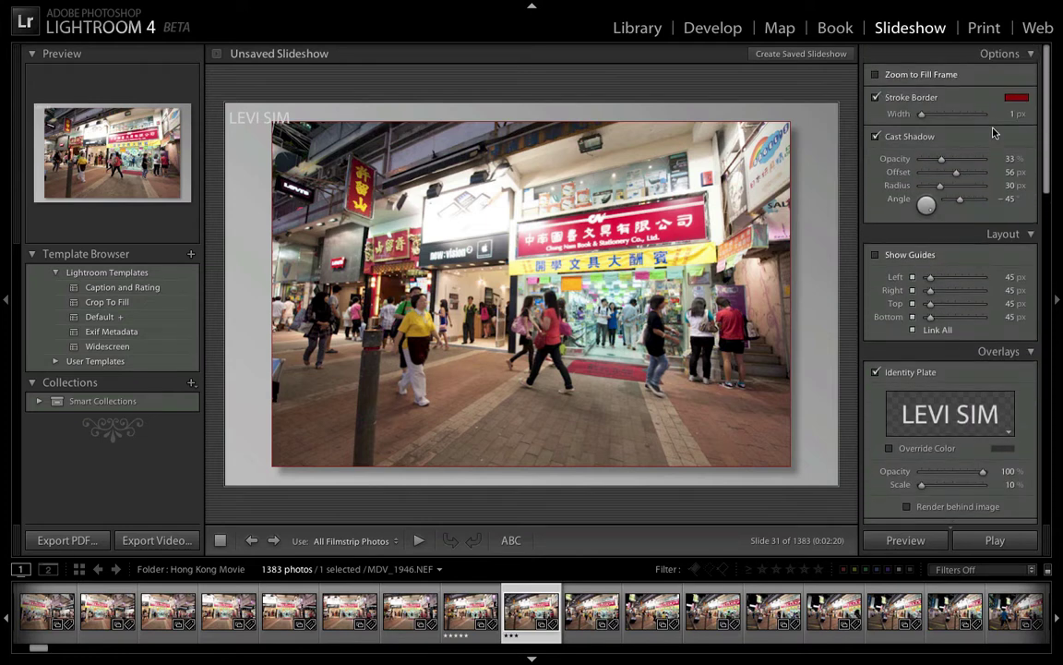
right_click(935, 58)
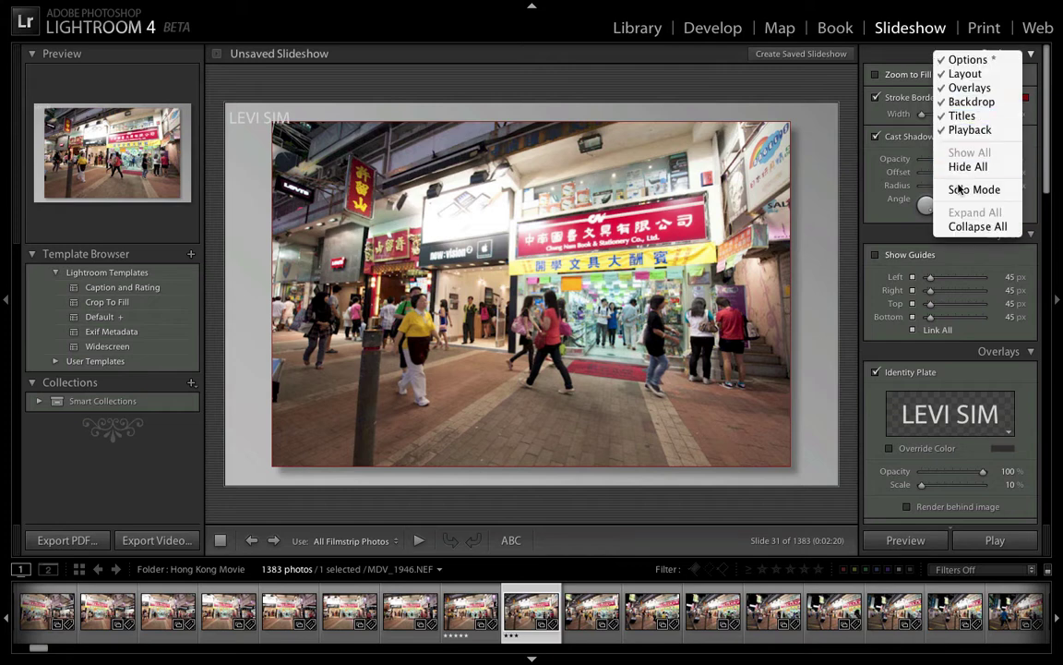
click(917, 62)
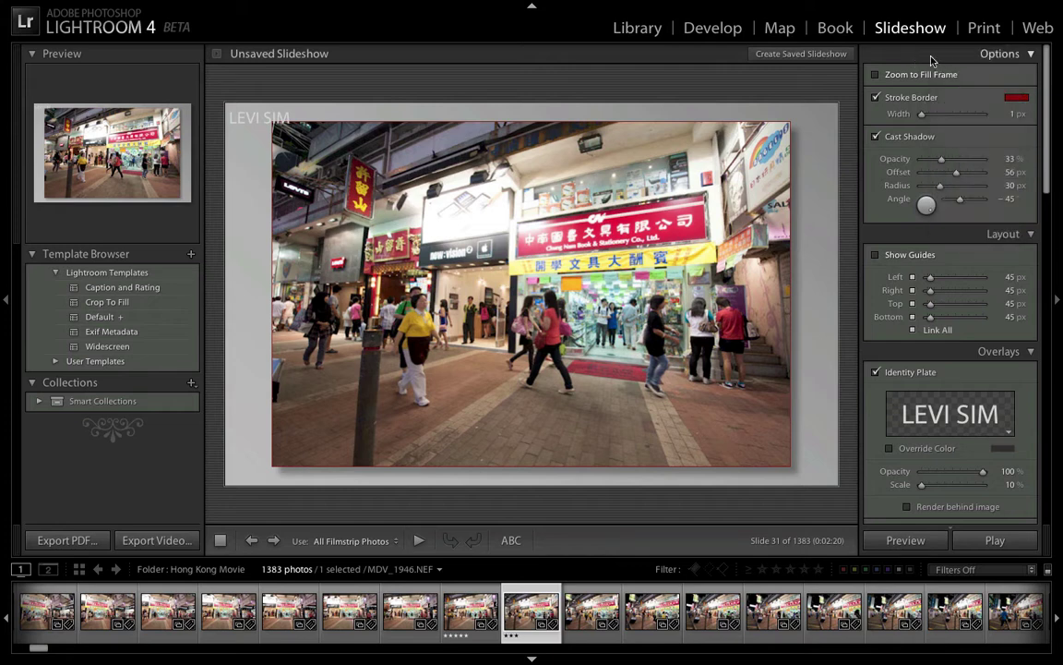
right_click(932, 61)
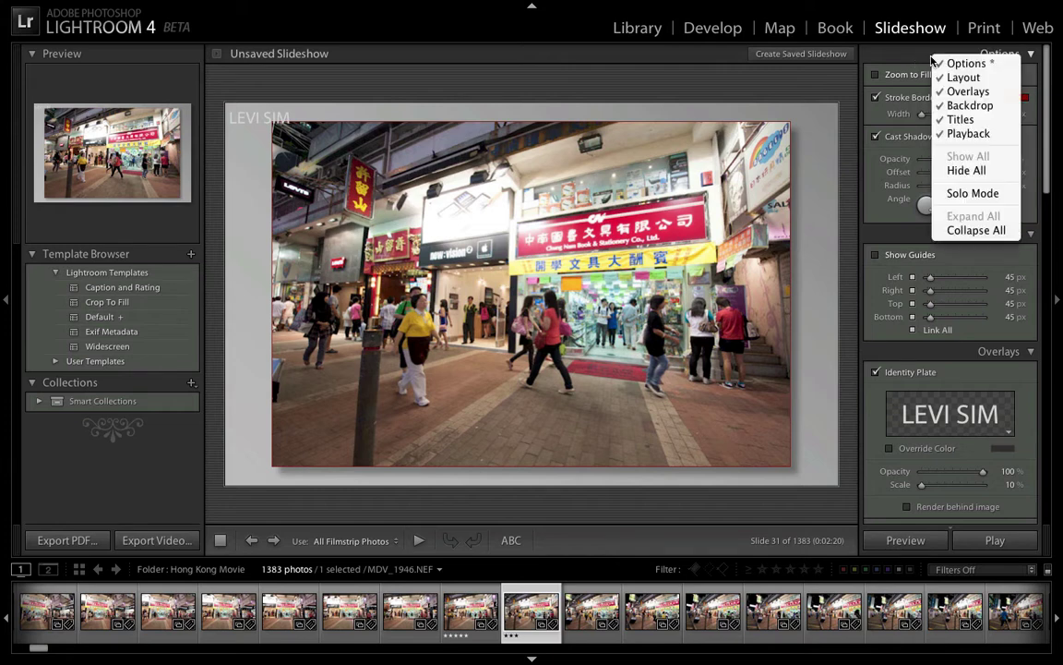
click(961, 194)
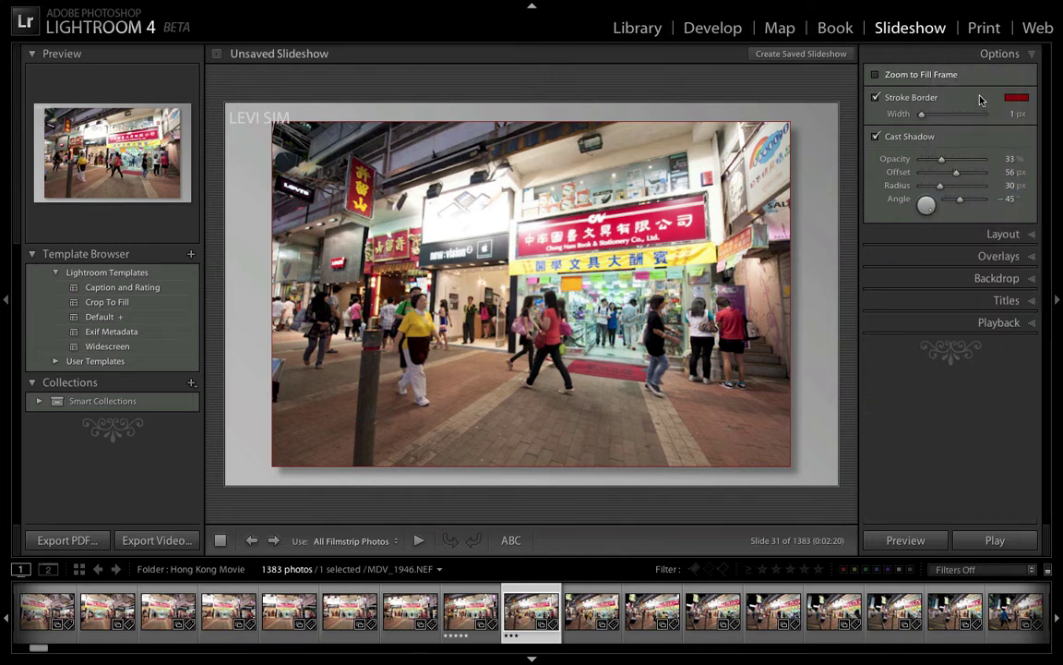
click(998, 234)
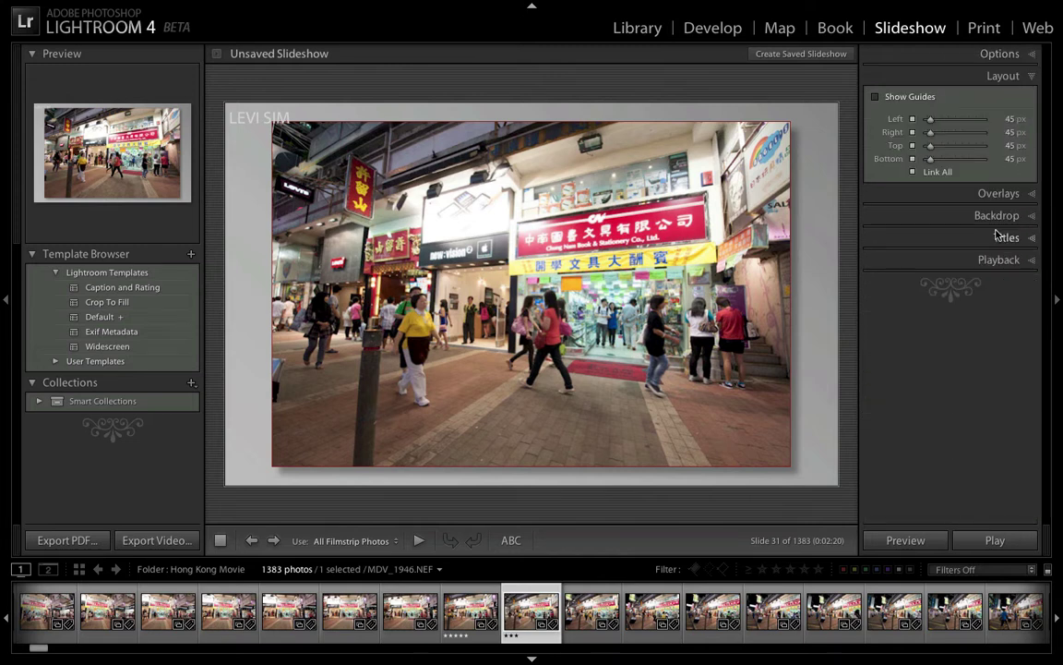
Look at the identity plate in its editor without applying changes, and turn off the identity plate overlay.
click(996, 193)
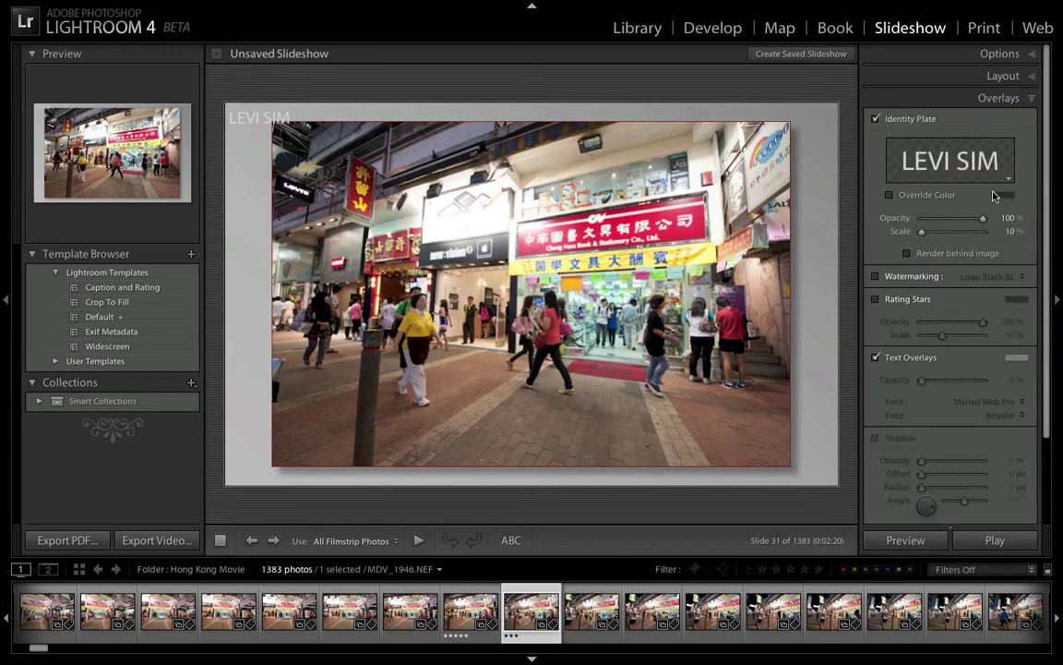
click(876, 121)
click(876, 121)
click(994, 181)
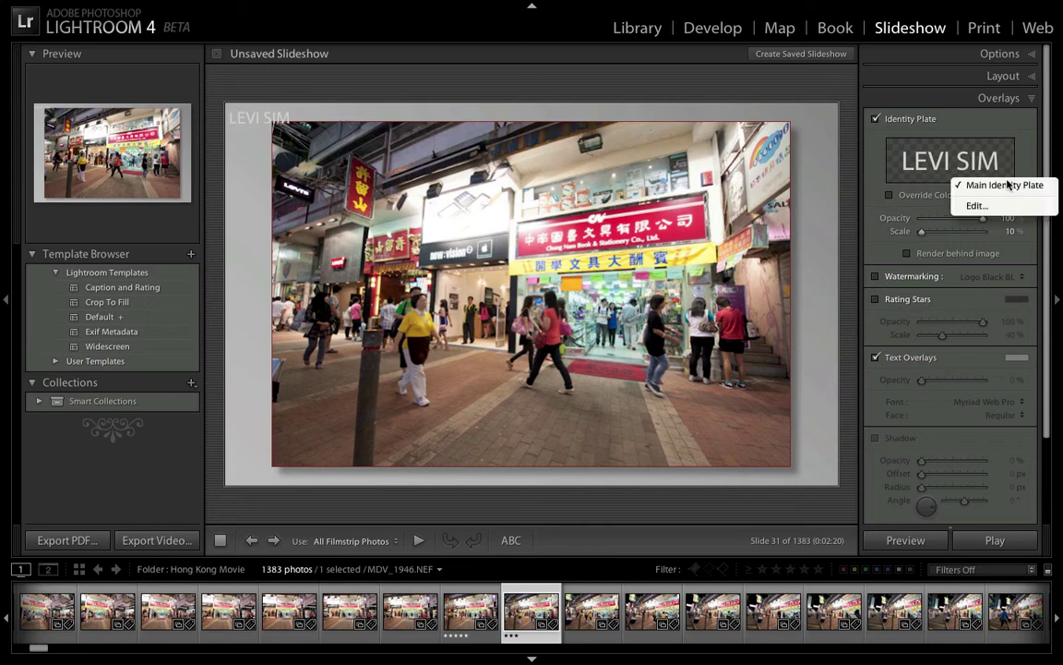
click(1009, 207)
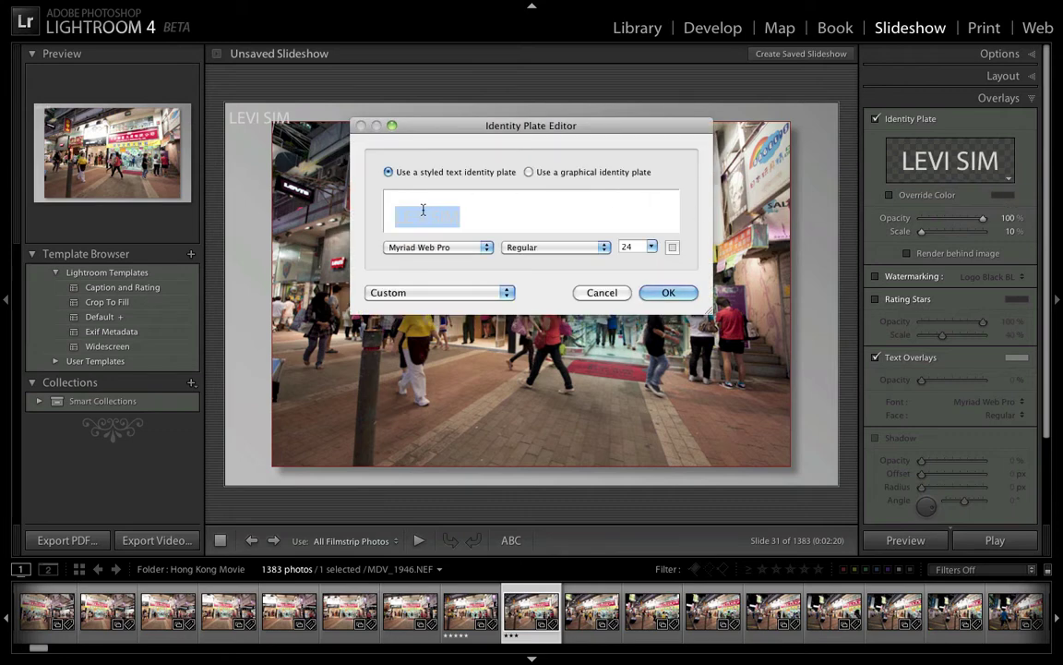
click(615, 293)
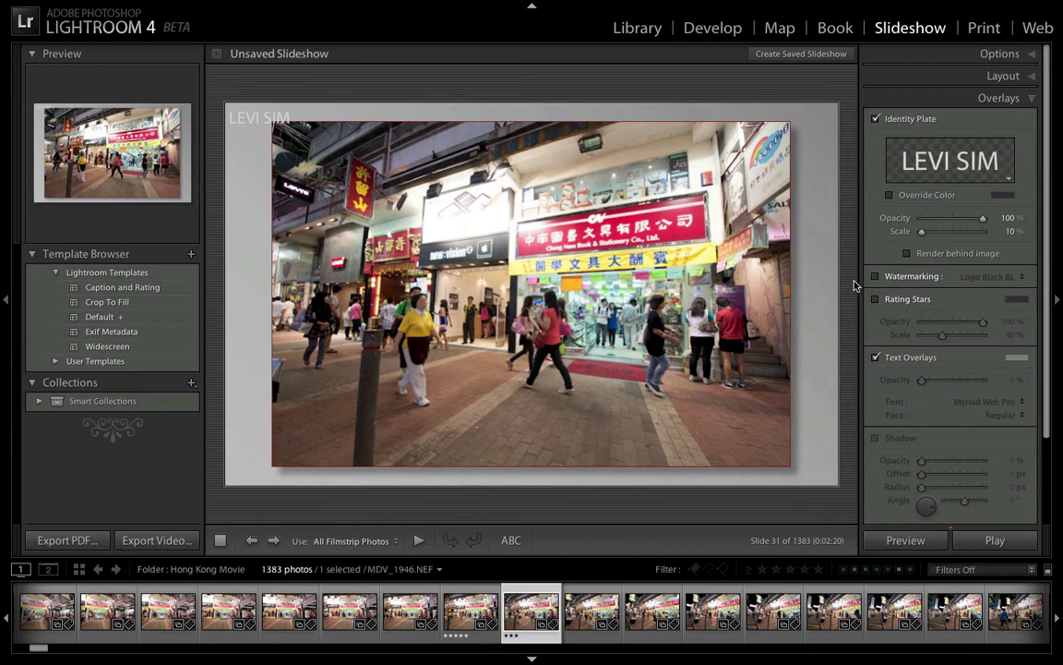
click(876, 120)
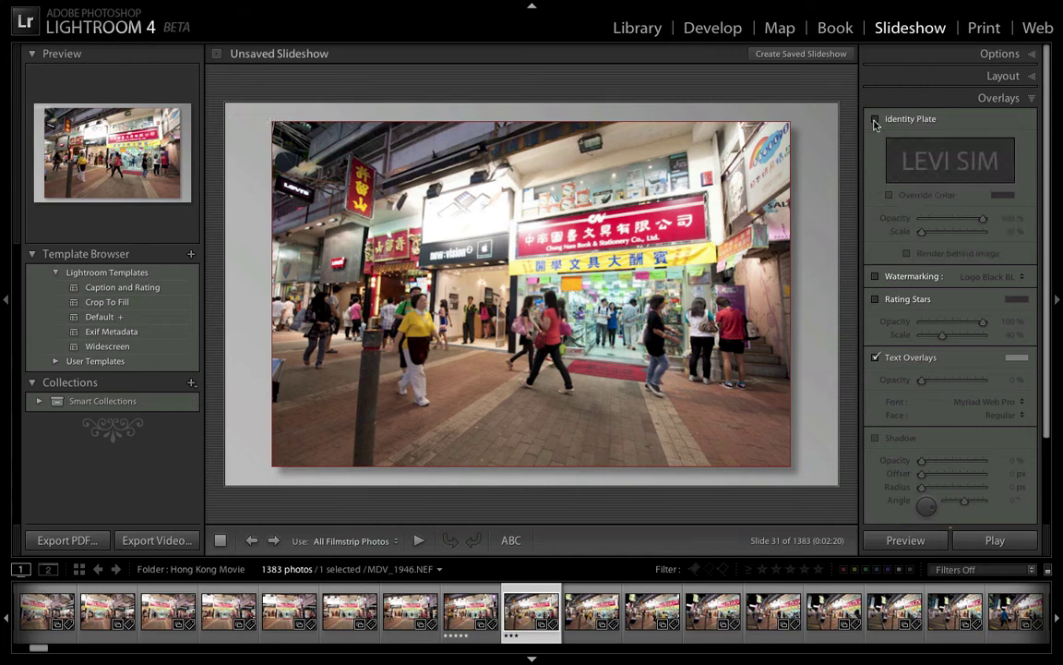
Try the Logo Black BL watermark and light gray (80%) rating stars as slide overlays, turning each off again.
click(876, 277)
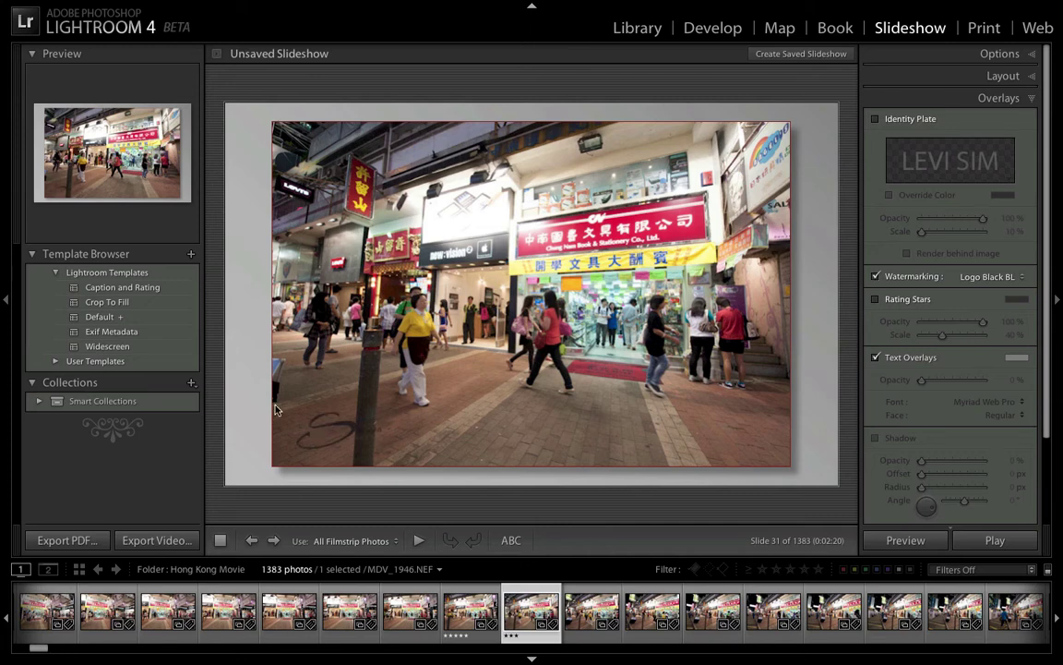
click(876, 277)
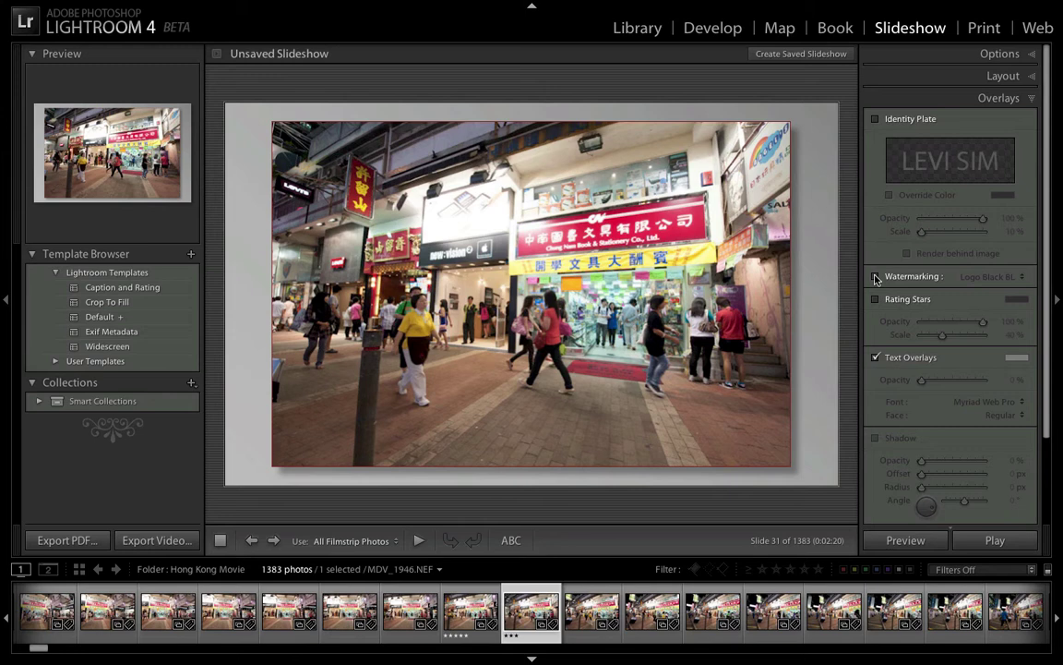
click(876, 300)
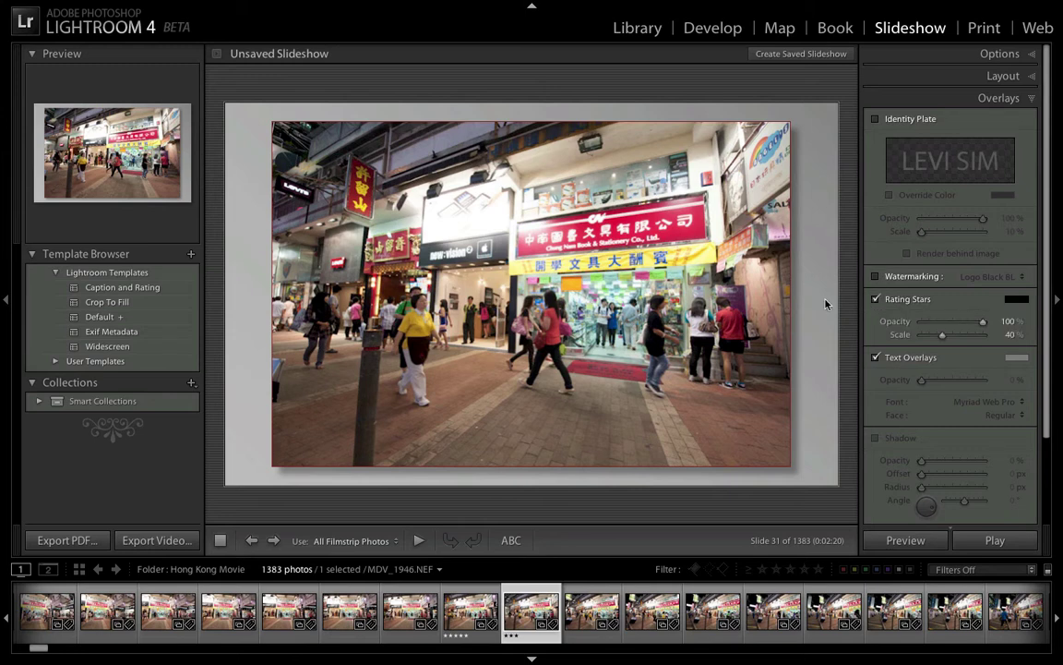
click(1017, 301)
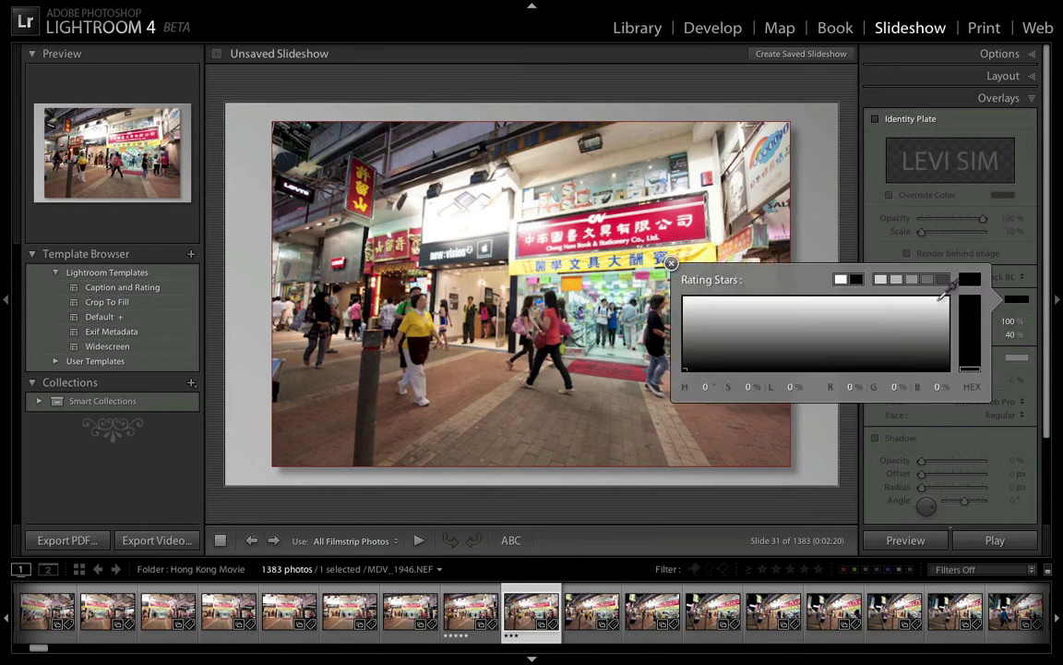
click(882, 279)
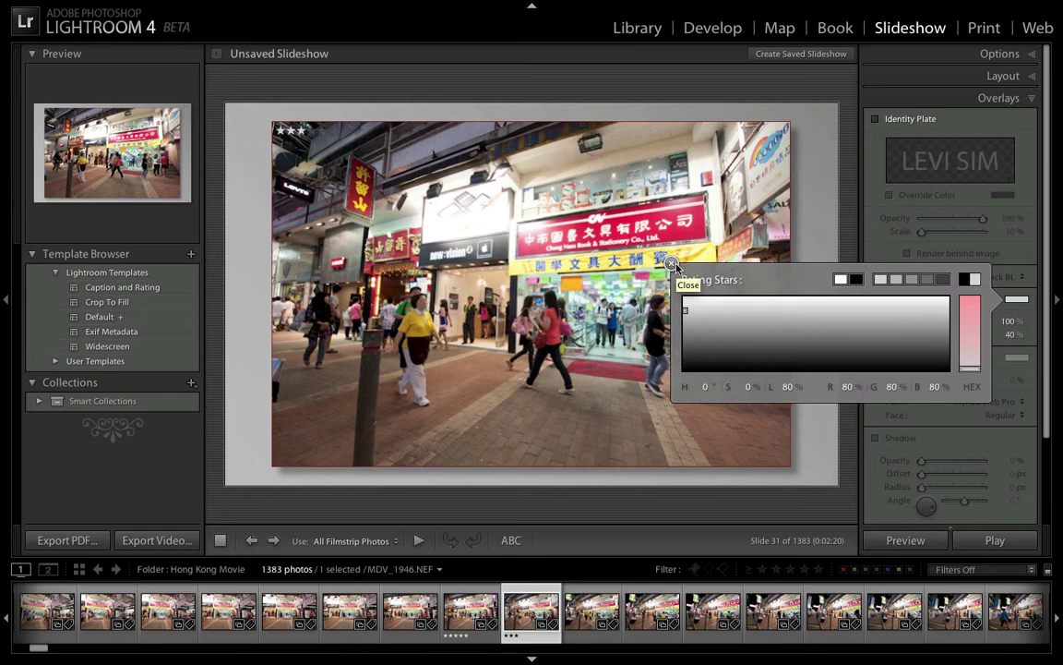
click(672, 265)
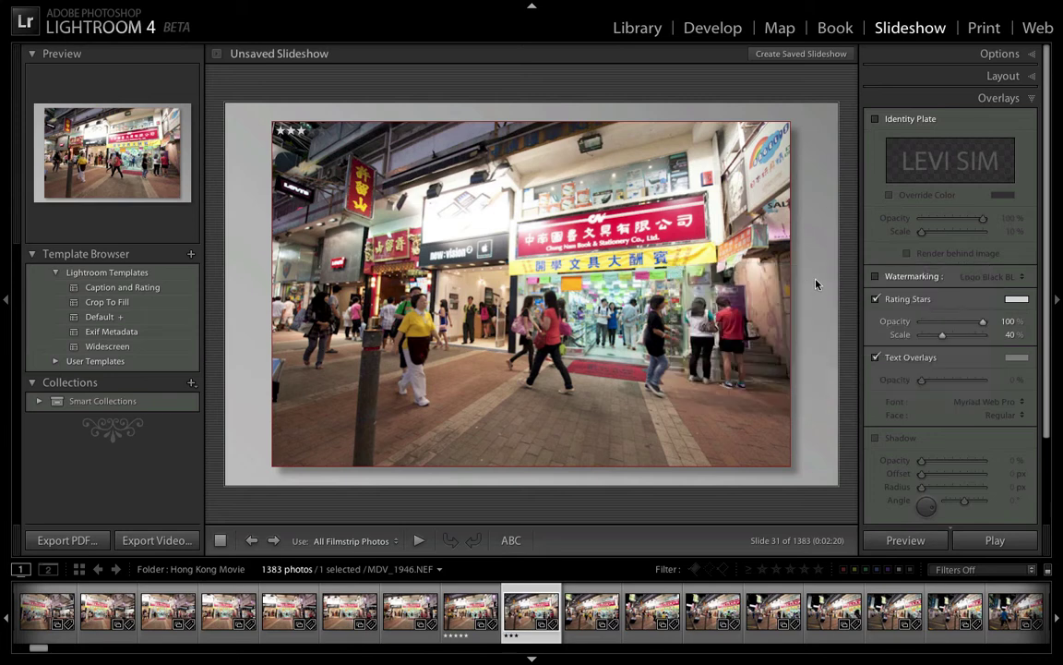
click(876, 299)
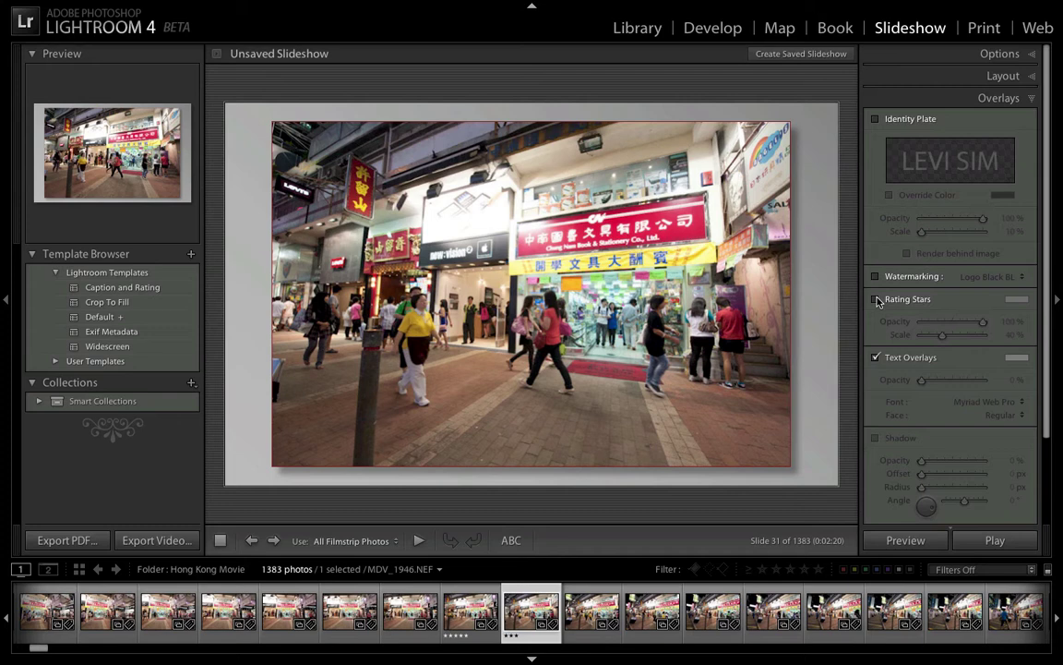
Turn off the text overlays and open the Backdrop settings.
scroll(877, 301, down, 2)
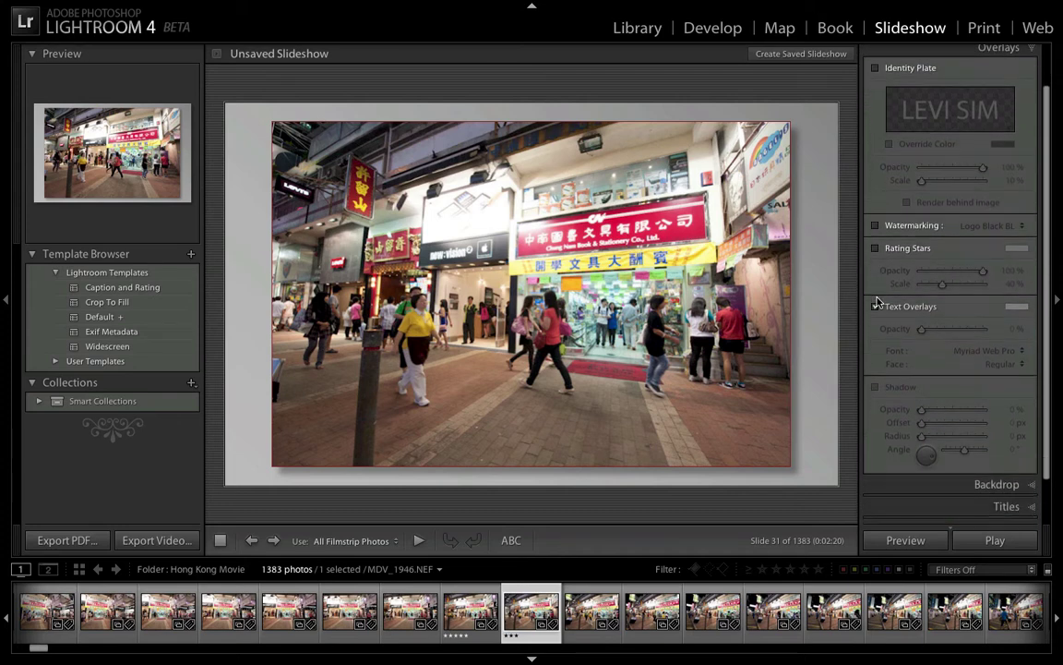
click(877, 303)
scroll(878, 301, down, 2)
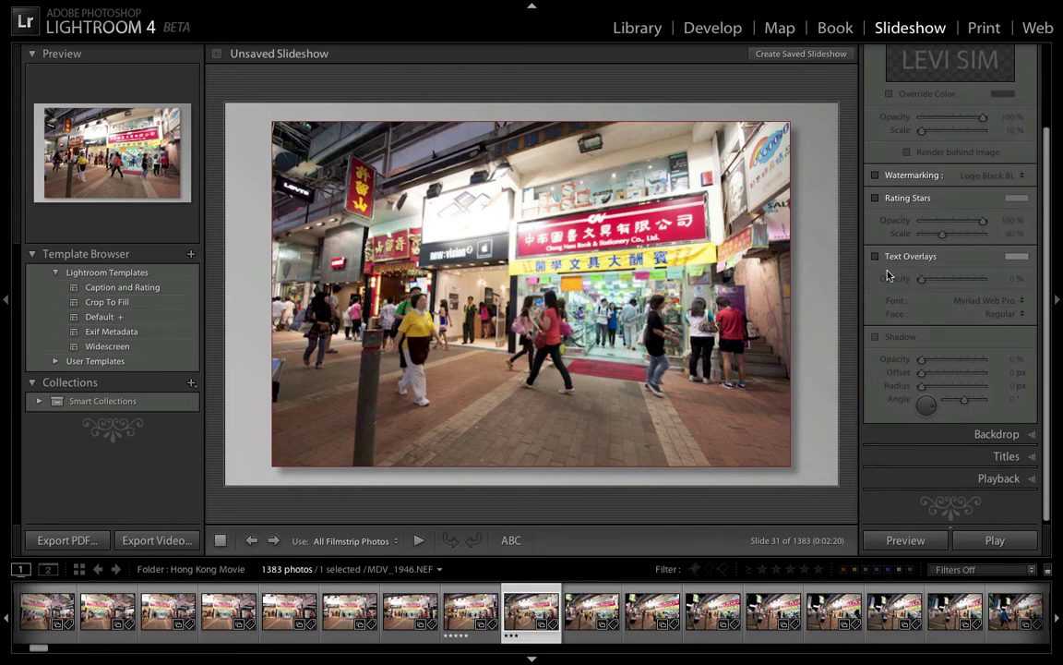
click(956, 434)
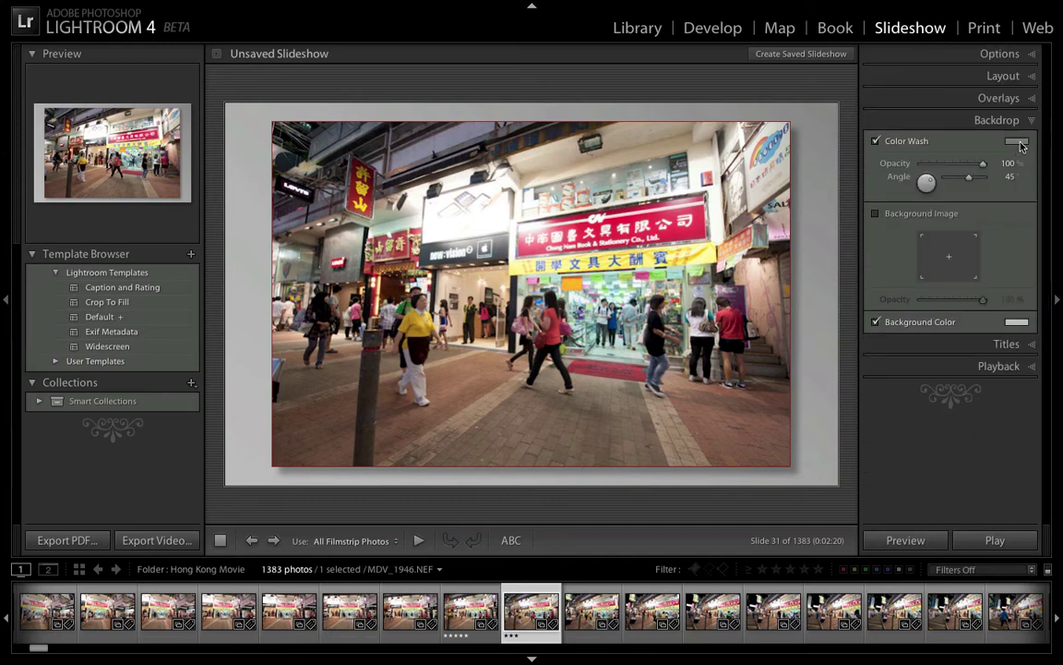
Set the backdrop's color wash to a dark gray of about 9% lightness.
click(894, 143)
click(1015, 143)
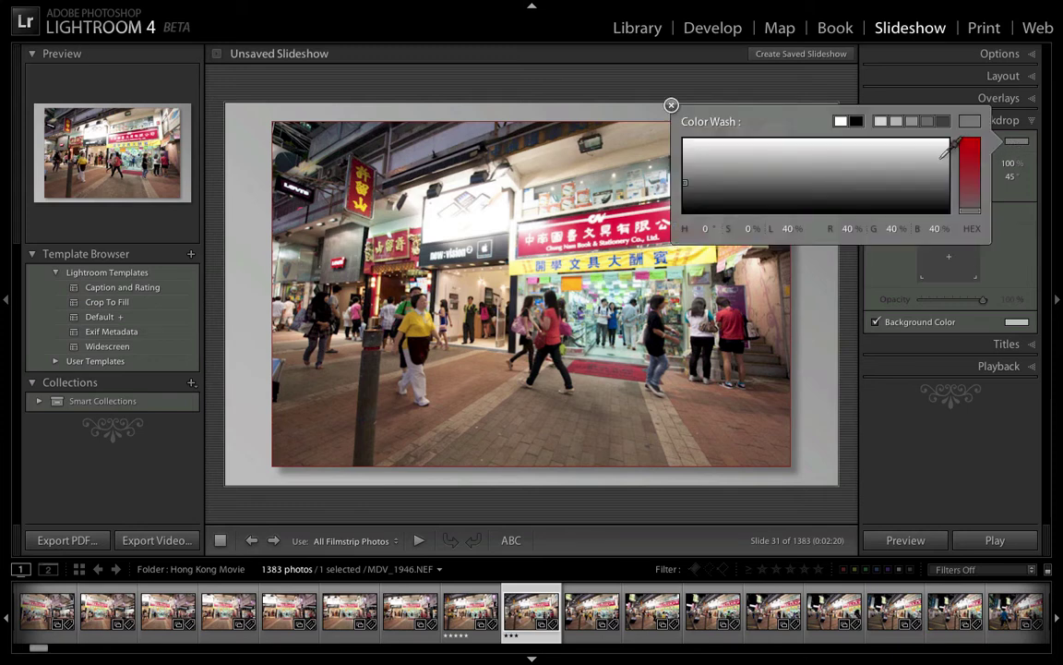
click(896, 204)
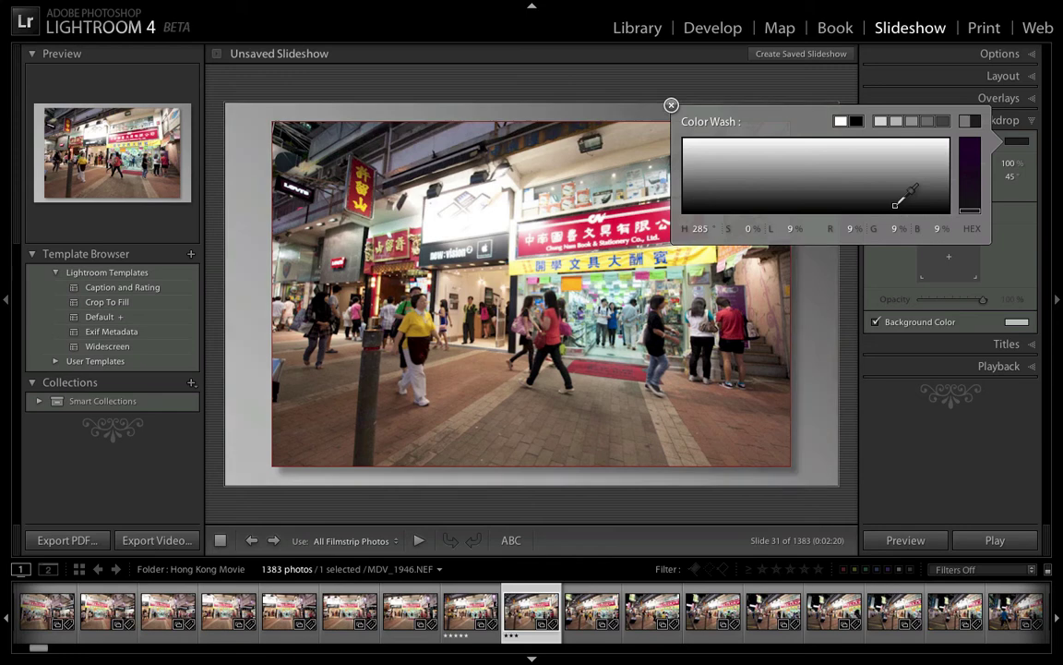
click(671, 106)
Try a photo from the filmstrip as the slideshow's background image, and turn the background image off again.
click(876, 214)
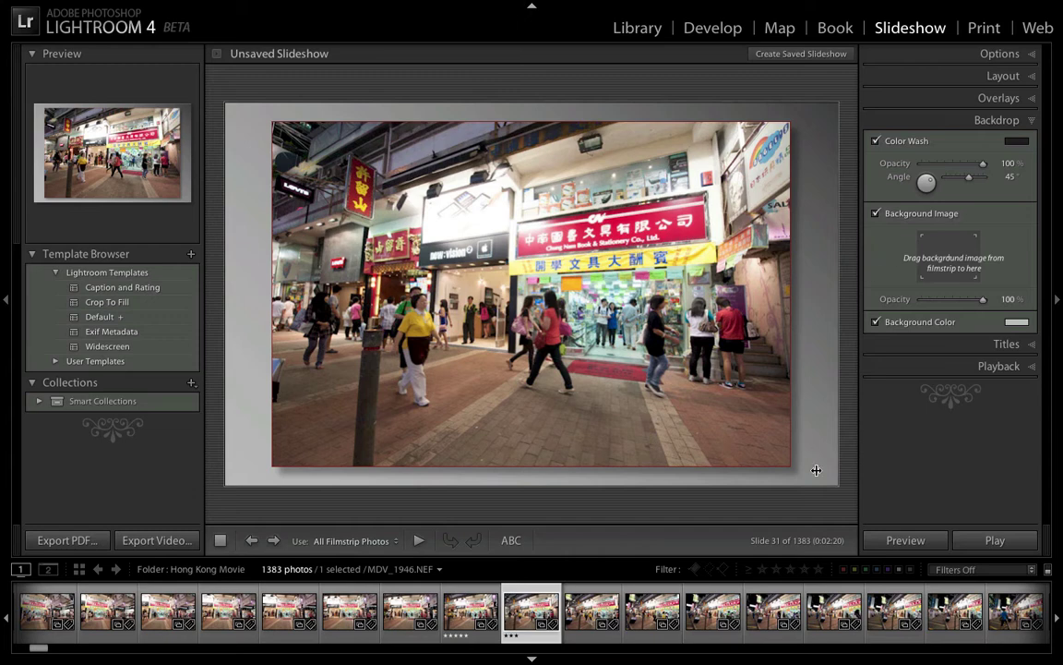
drag(774, 611, 946, 261)
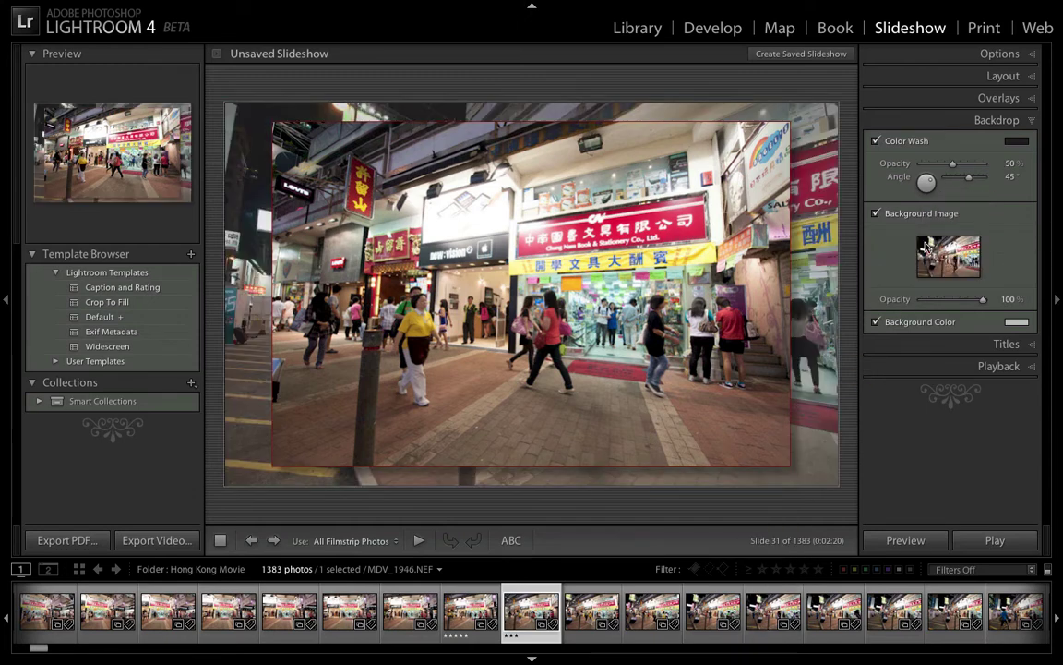
click(876, 215)
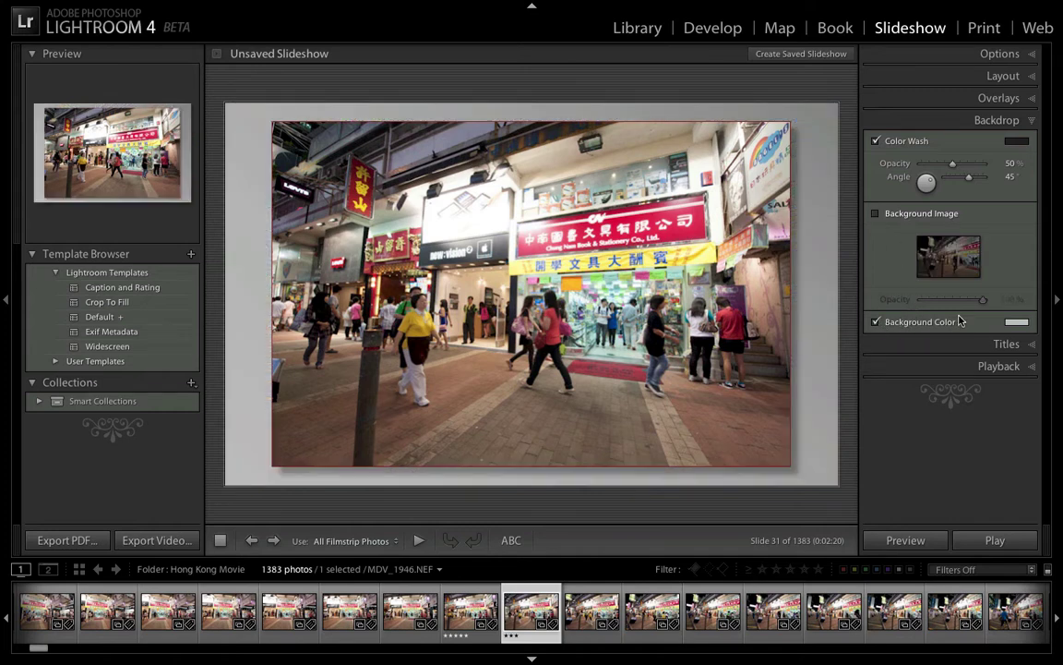
Set the slideshow's background color to a near-black gray of about 7% lightness.
click(1016, 321)
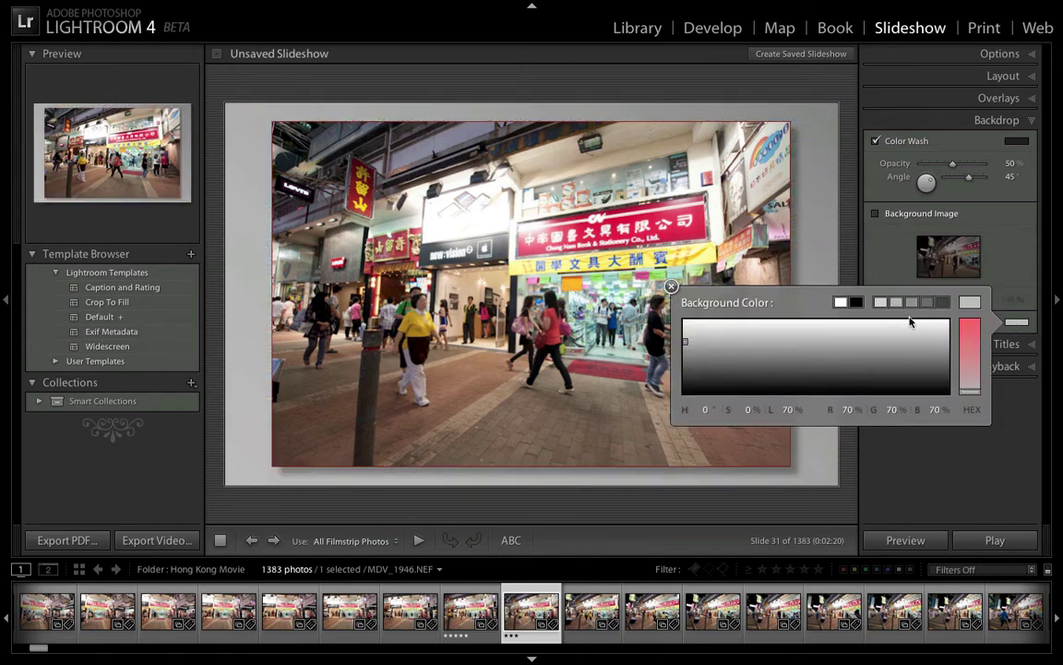
click(927, 302)
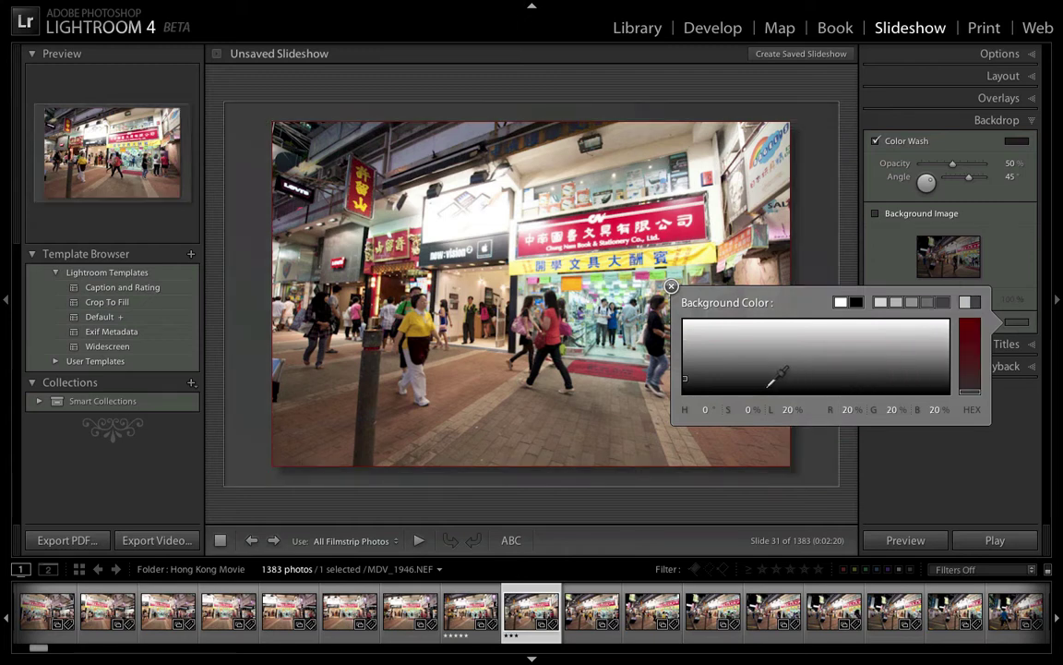
click(688, 387)
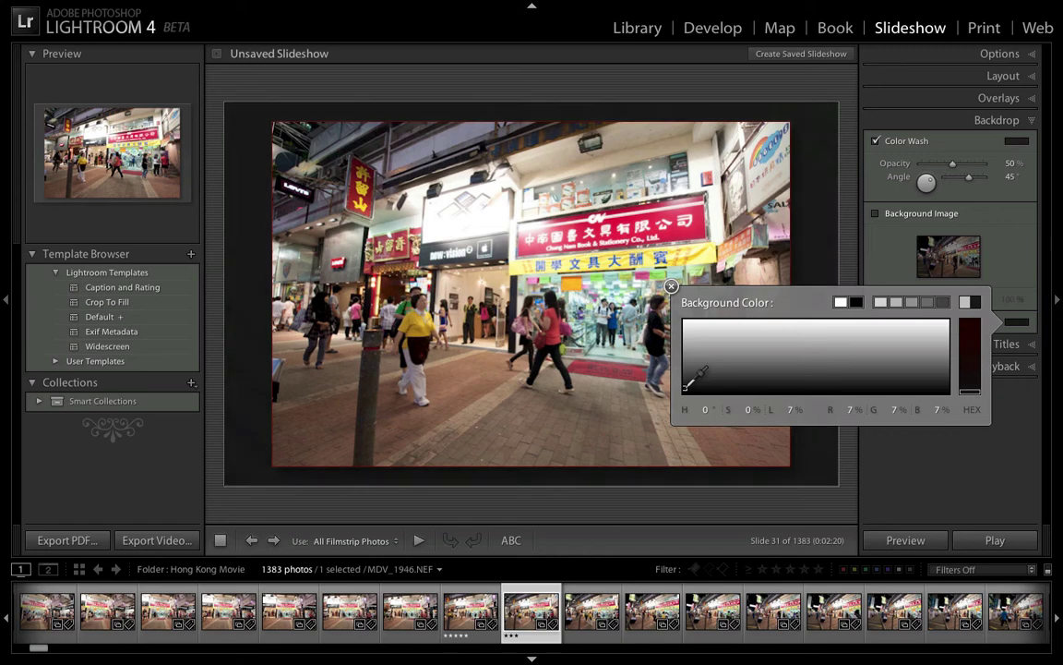
click(605, 261)
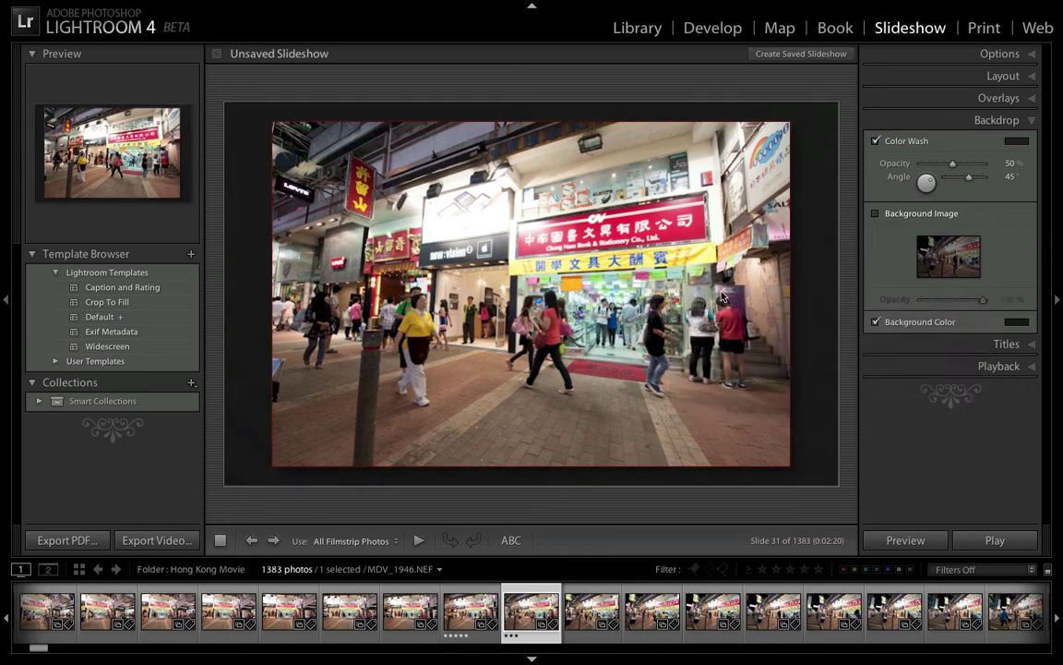
Open the Titles settings and turn on the slideshow's intro screen.
click(979, 348)
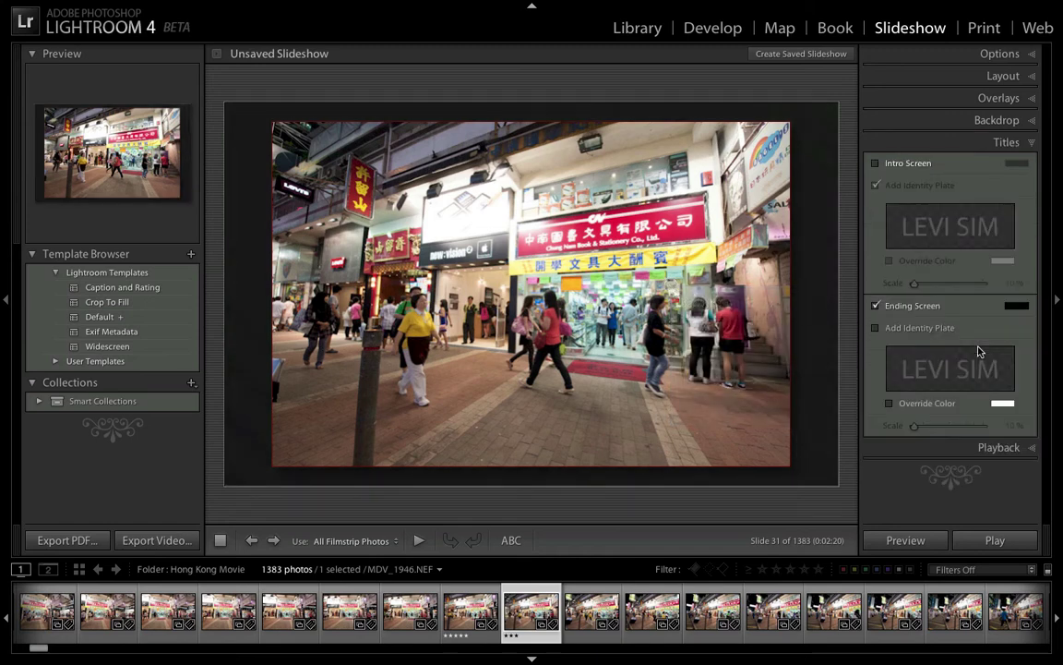
click(875, 163)
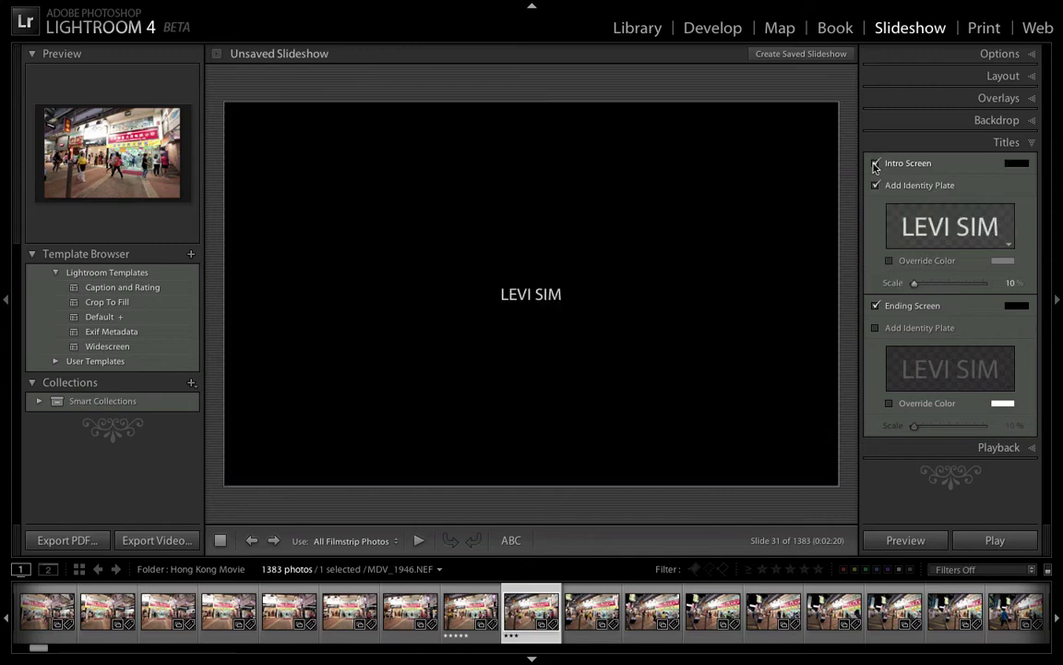
Change the intro screen's identity plate text to "Hong Kong Night Market" and scale the plate to 67%.
click(1006, 245)
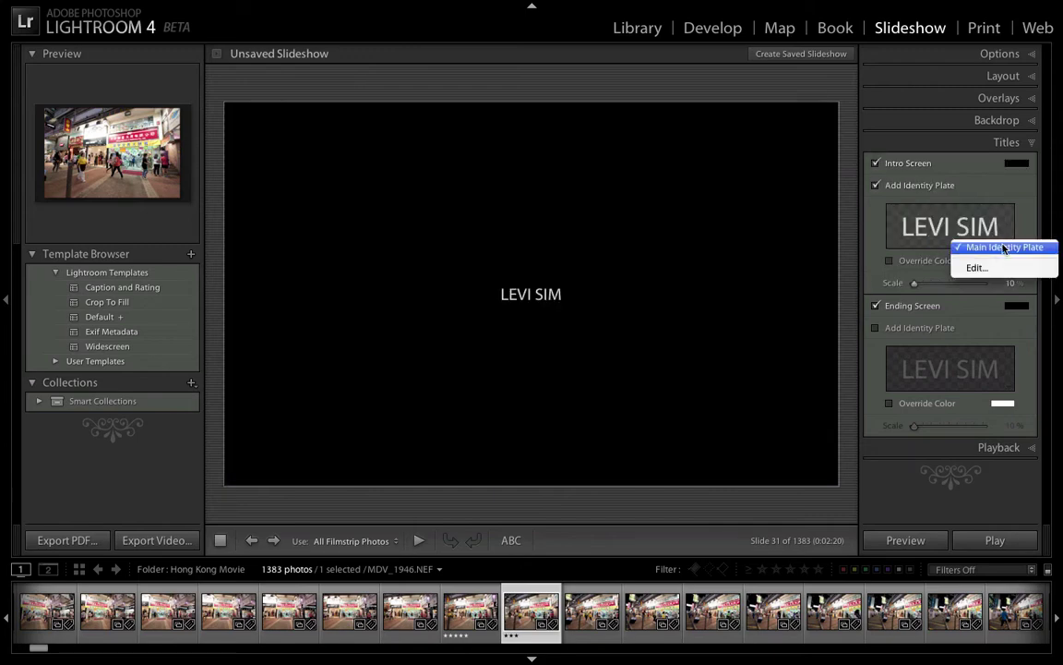
click(965, 267)
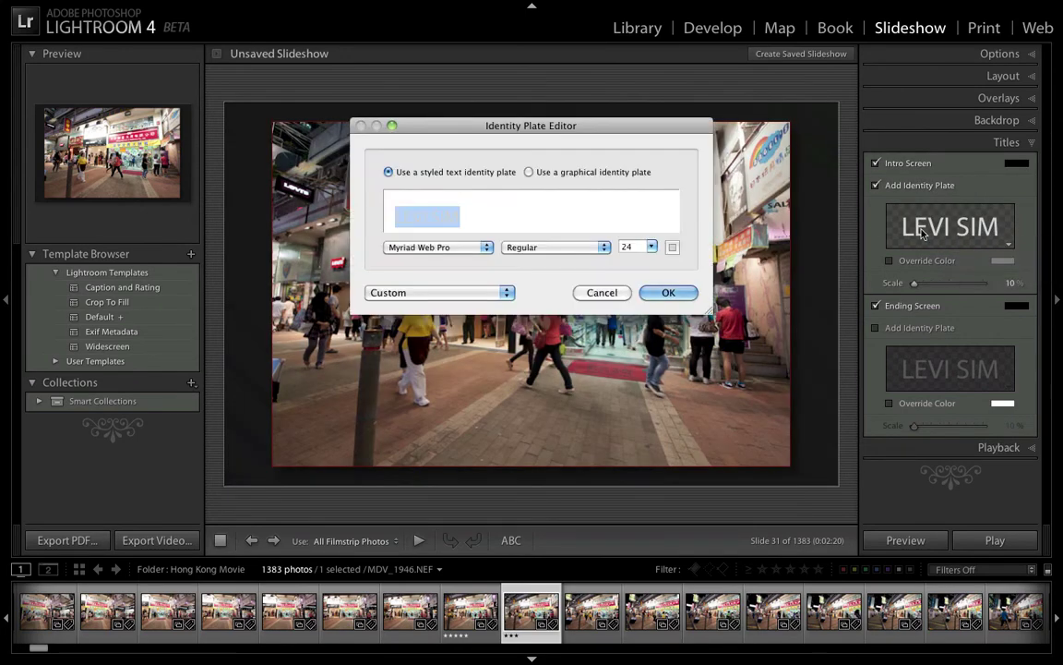
click(458, 218)
triple_click(457, 218)
text(Hong )
text(Kong)
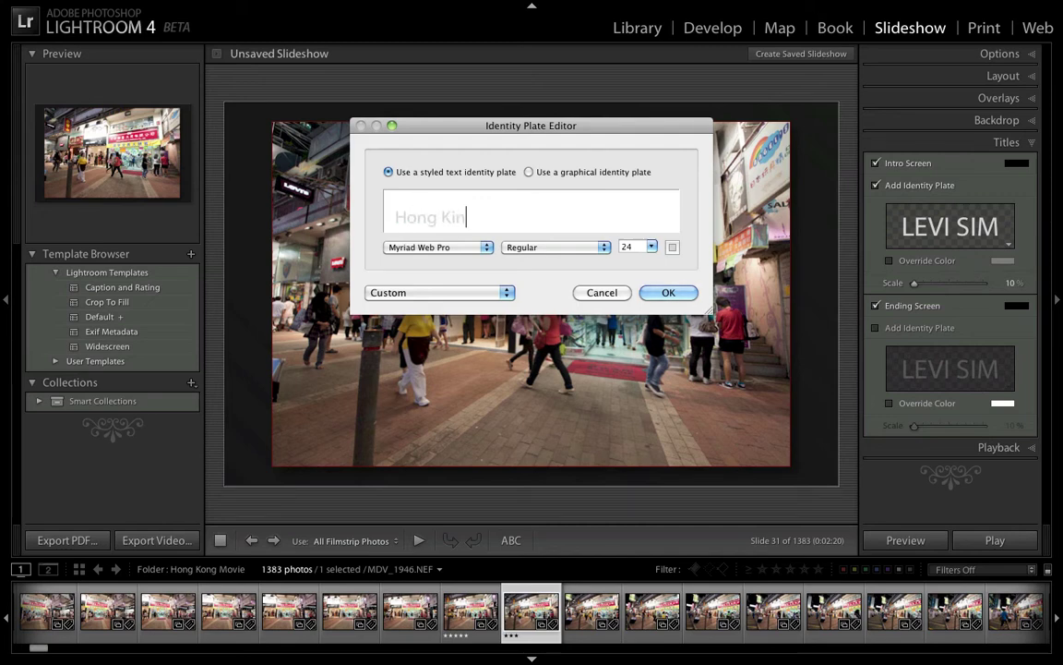
key(BackSpace)
key(BackSpace)
key(BackSpace)
text(ong Night Market)
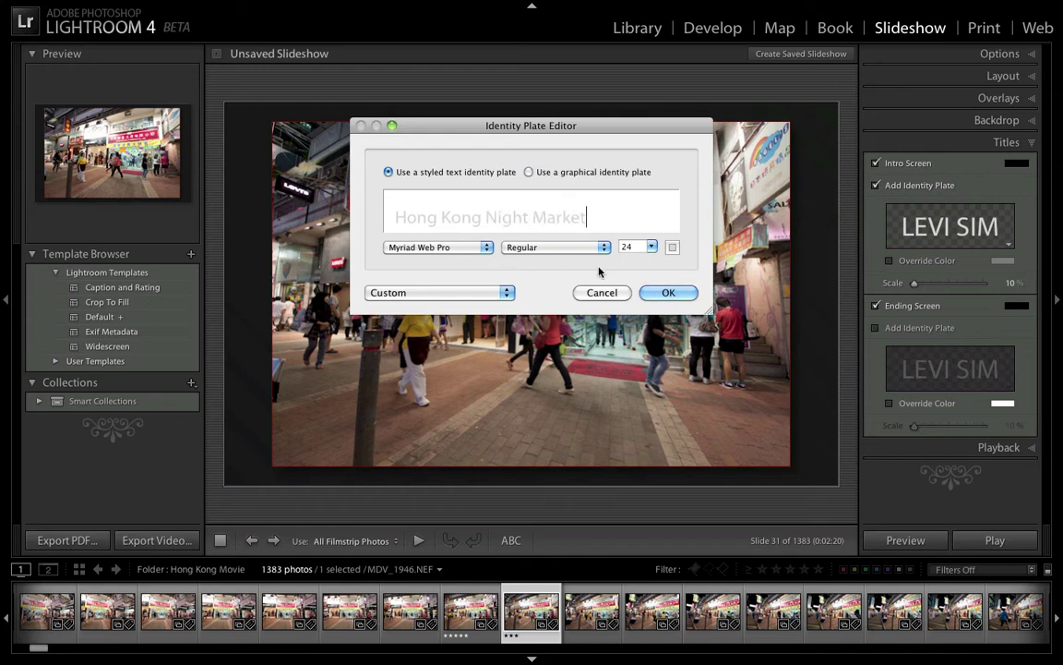
click(670, 293)
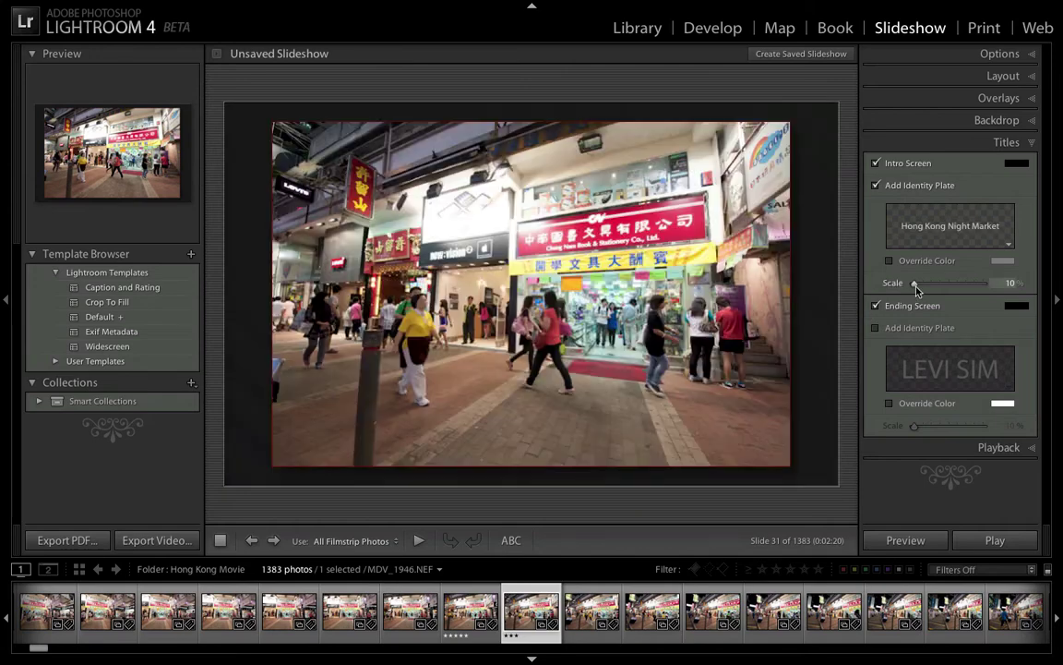
drag(917, 287, 961, 287)
Add an identity plate to the slideshow's ending screen.
click(875, 327)
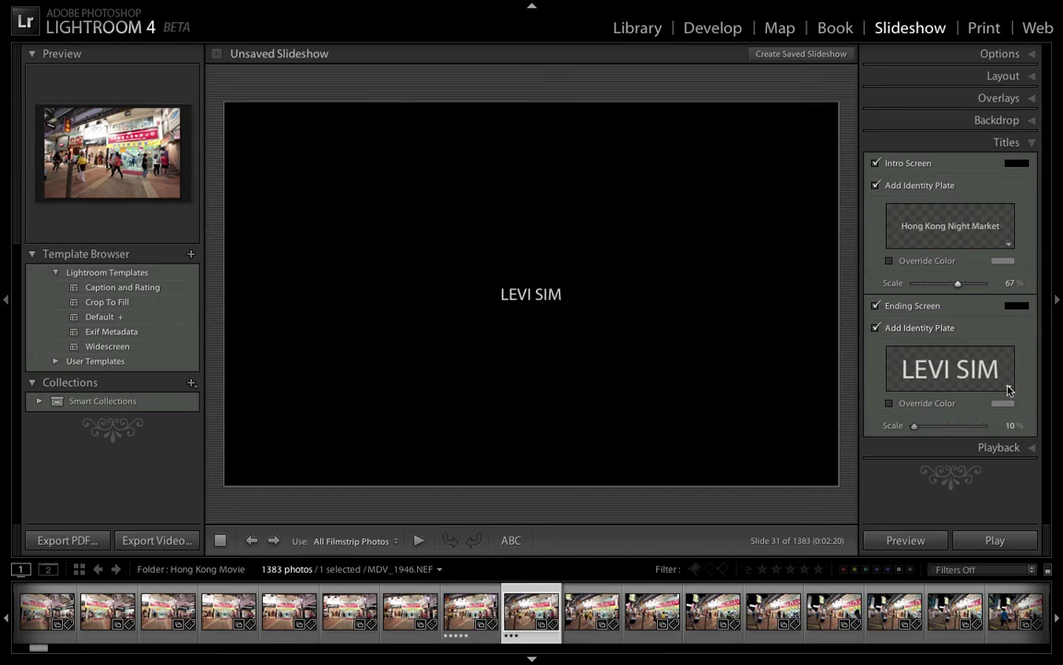
click(970, 373)
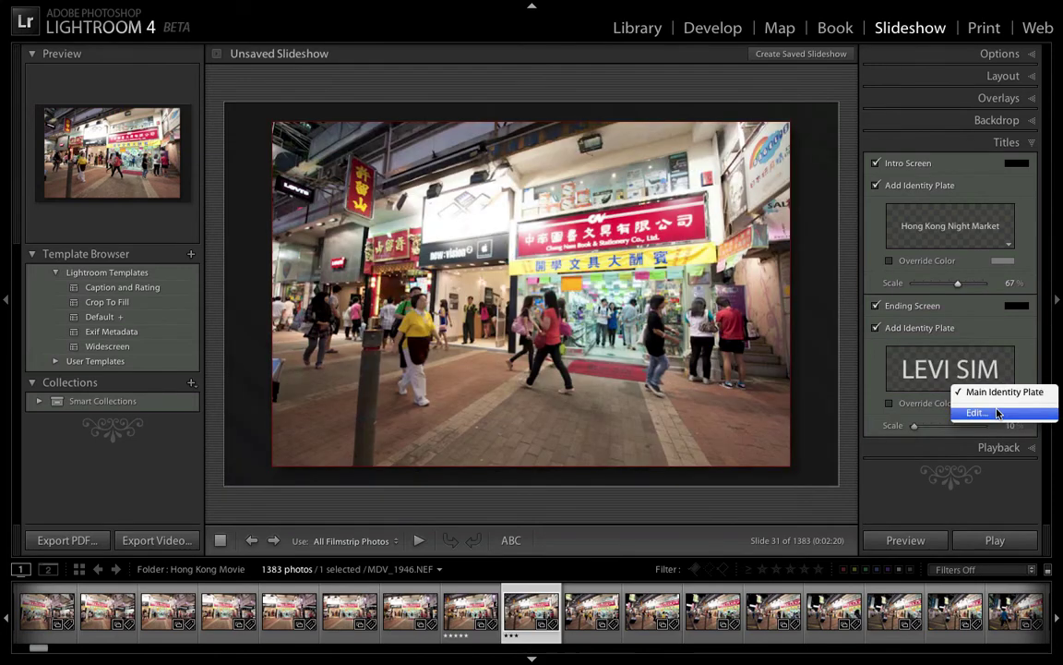
click(997, 413)
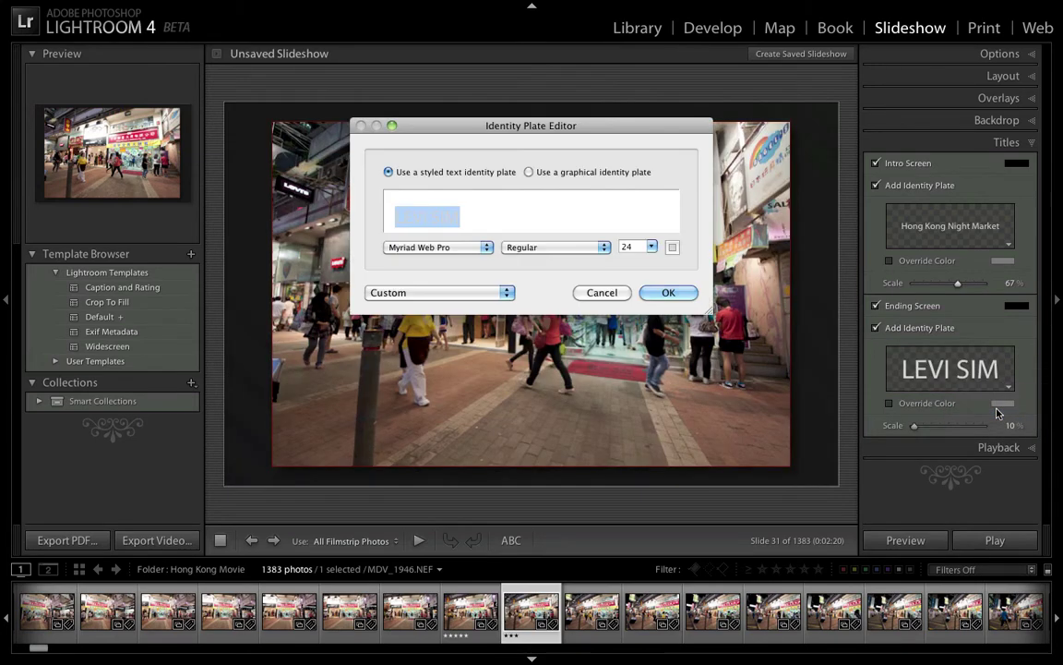
click(485, 220)
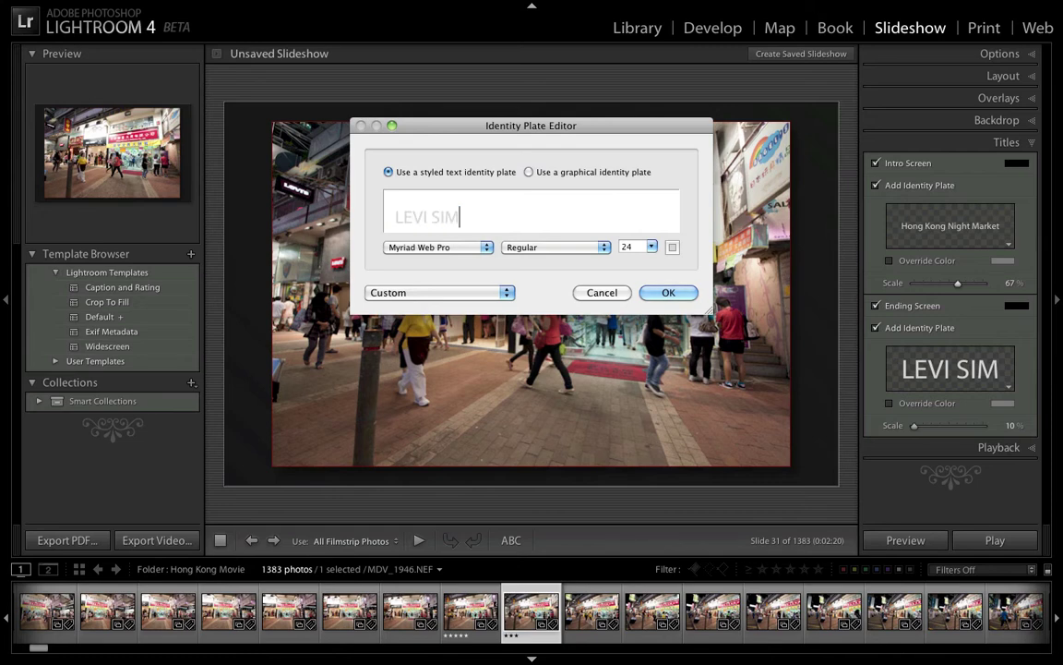
key(Return)
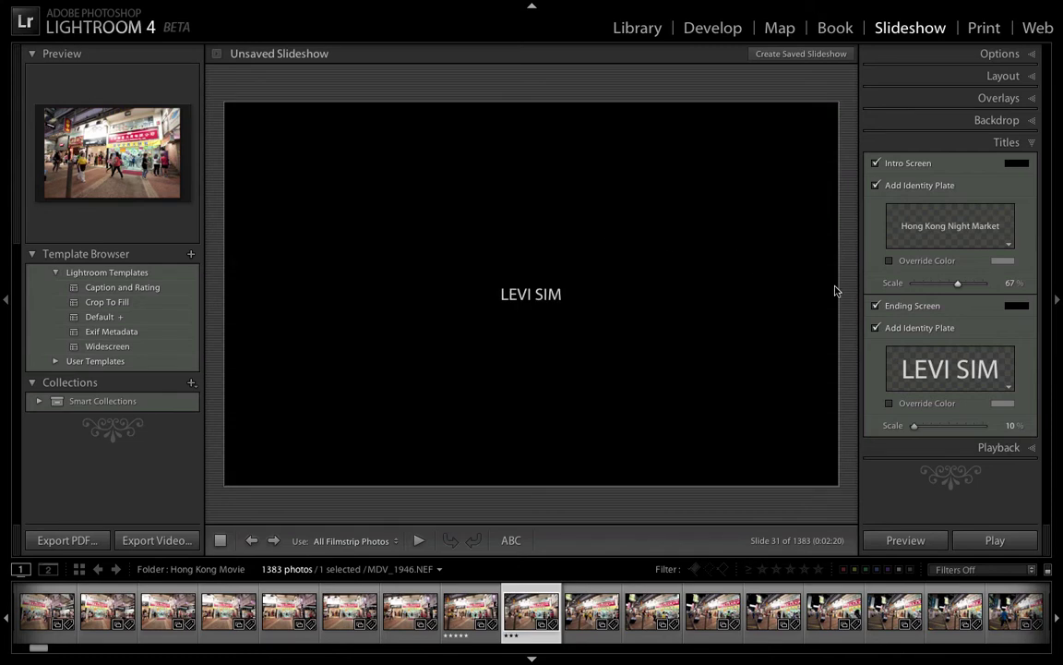
click(1010, 388)
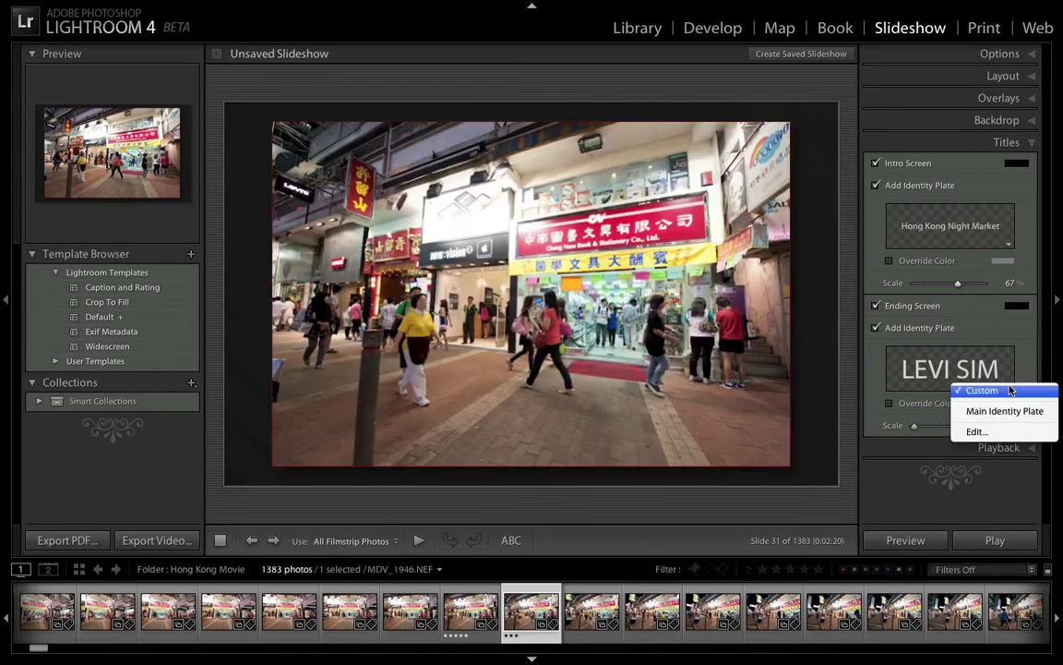
click(984, 440)
click(484, 225)
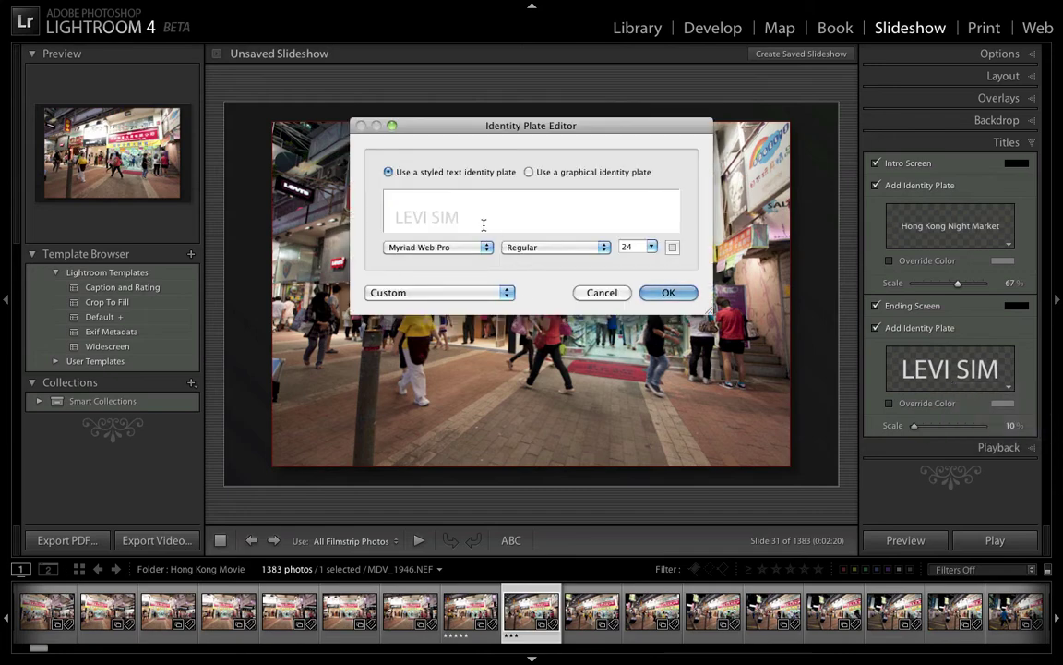
key(Return)
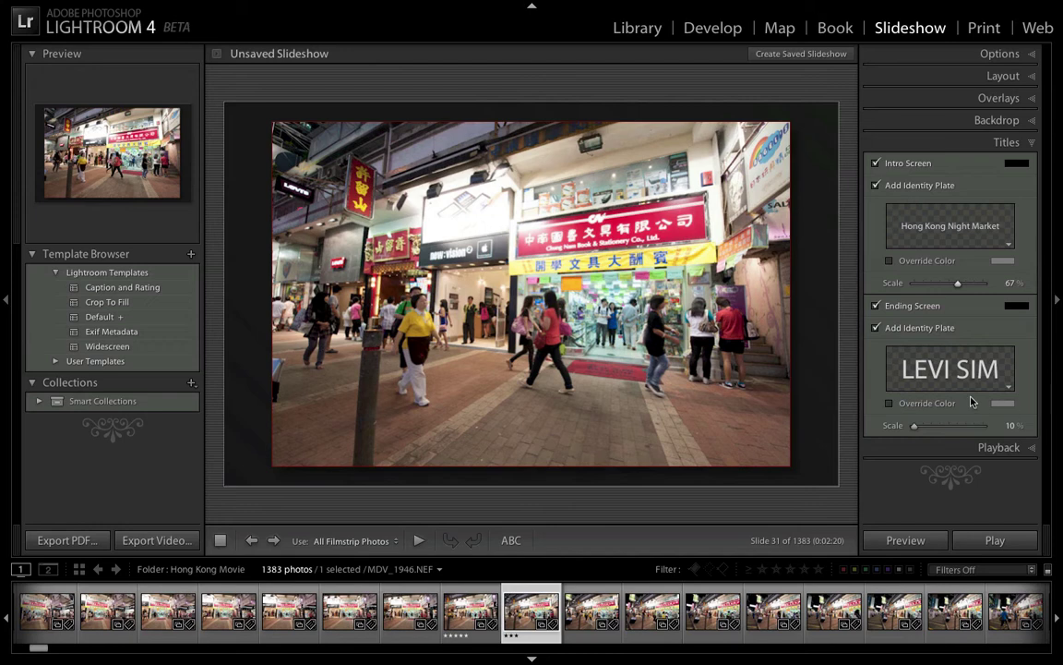
Change the ending screen's identity plate text to "SDesigns Photography".
click(1005, 389)
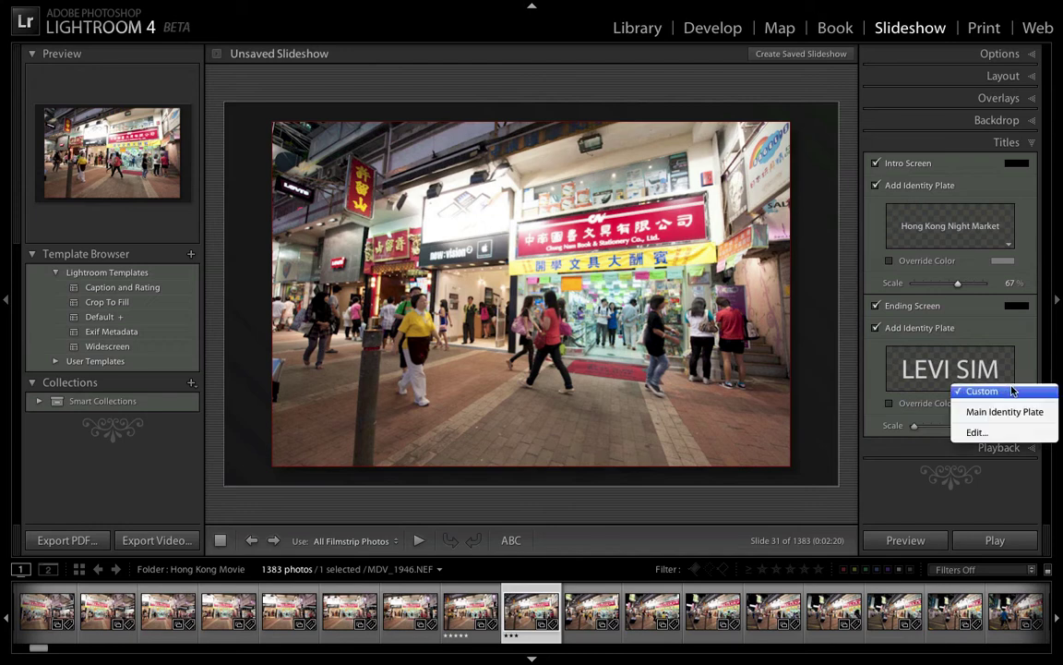
click(975, 433)
click(463, 215)
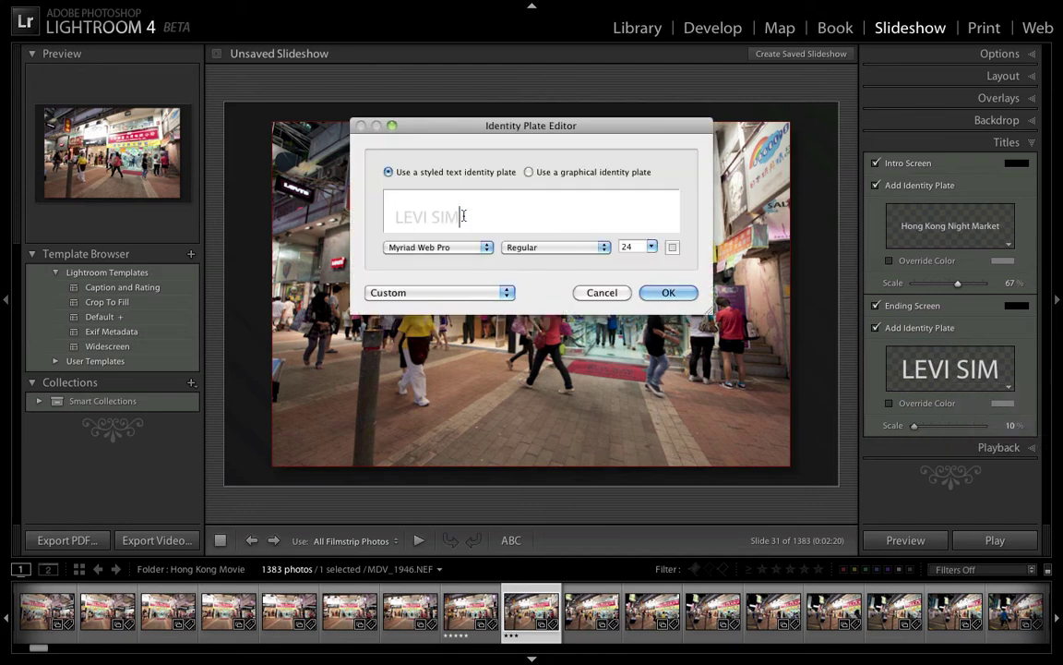
double_click(463, 215)
triple_click(464, 215)
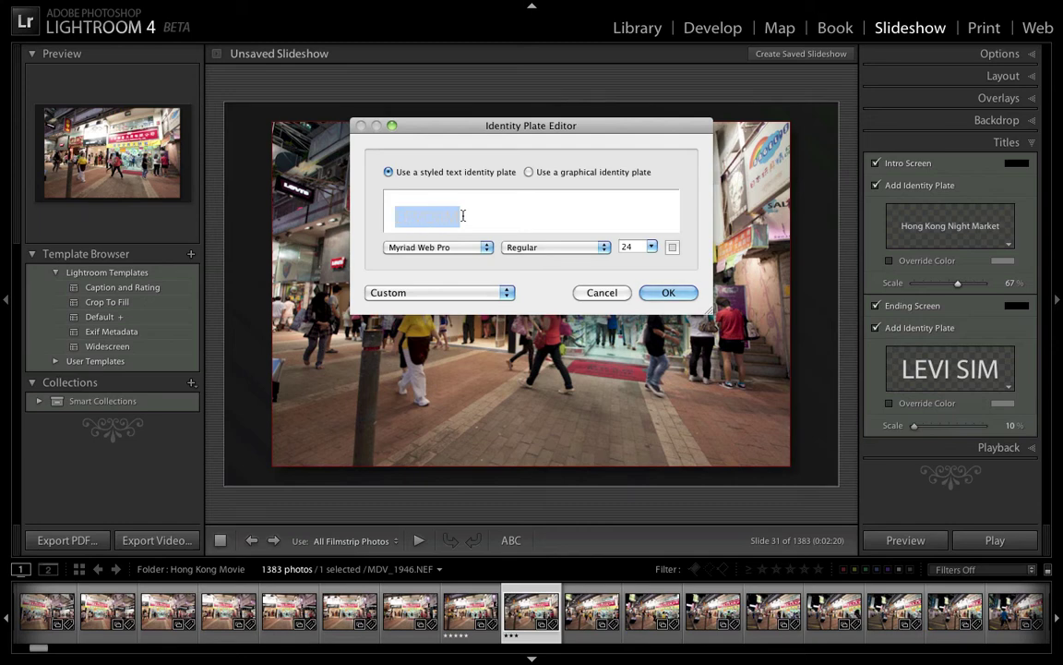
text(S)
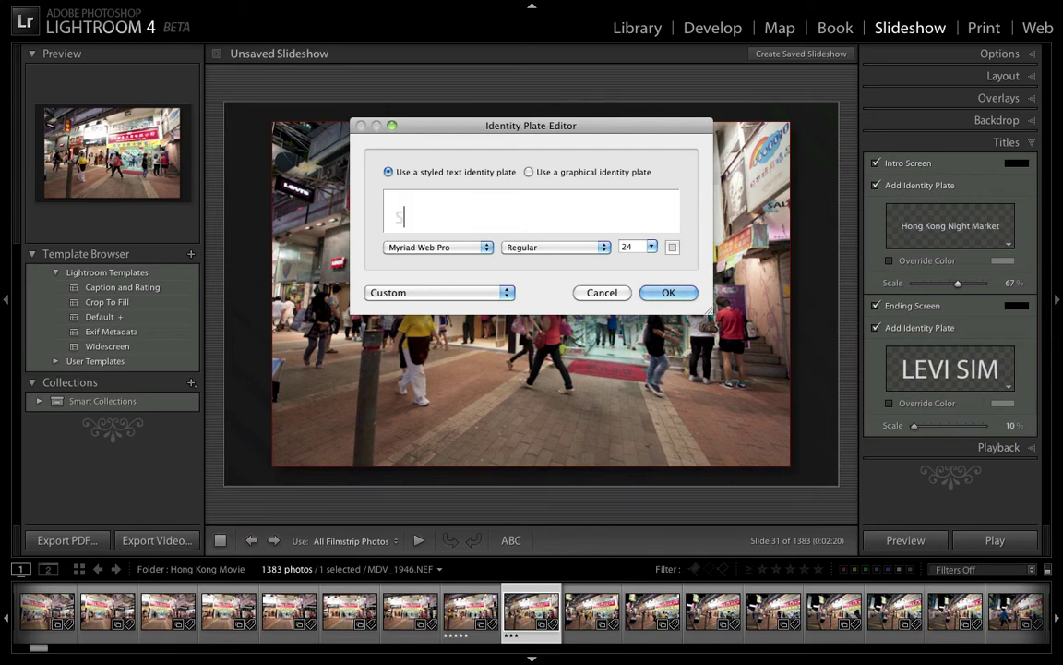
text(Designs Photogrpahy)
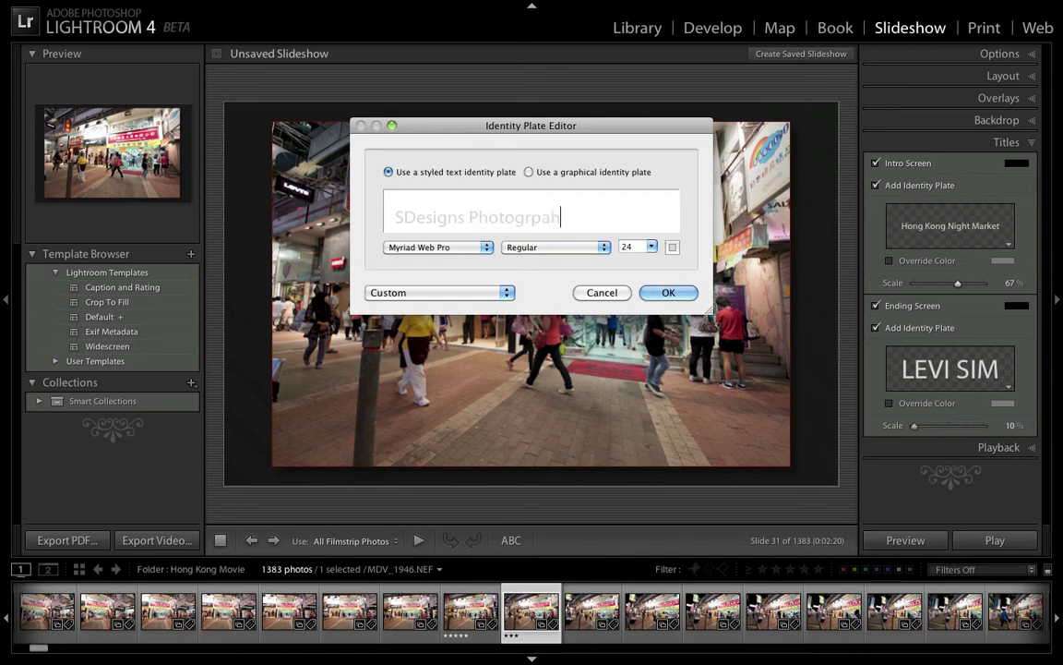
key(BackSpace)
key(BackSpace)
key(BackSpace)
key(BackSpace)
key(BackSpace)
text(raphy)
Apply the ending screen's identity plate in Myriad Web Pro at size 12 and scale the plate to 50%.
click(484, 252)
scroll(482, 252, up, 10)
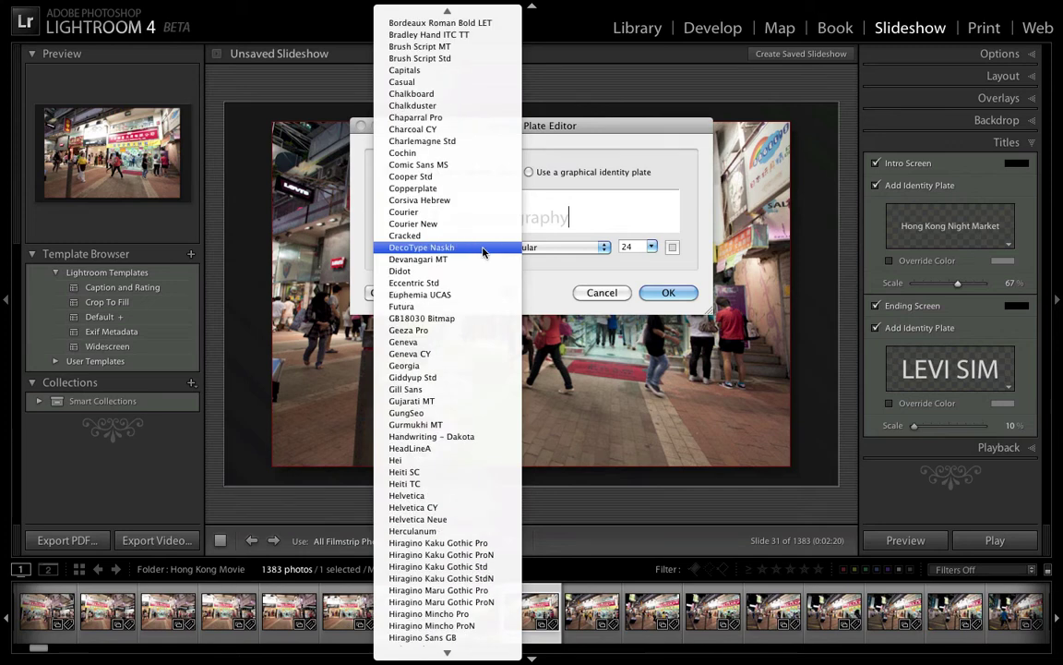
click(441, 392)
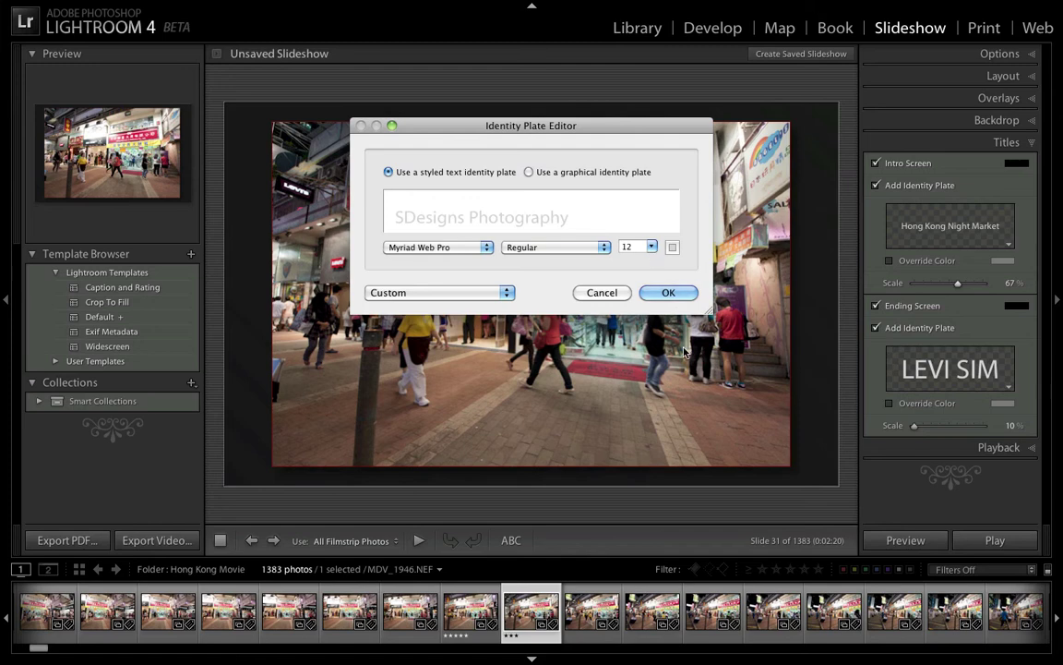
click(669, 292)
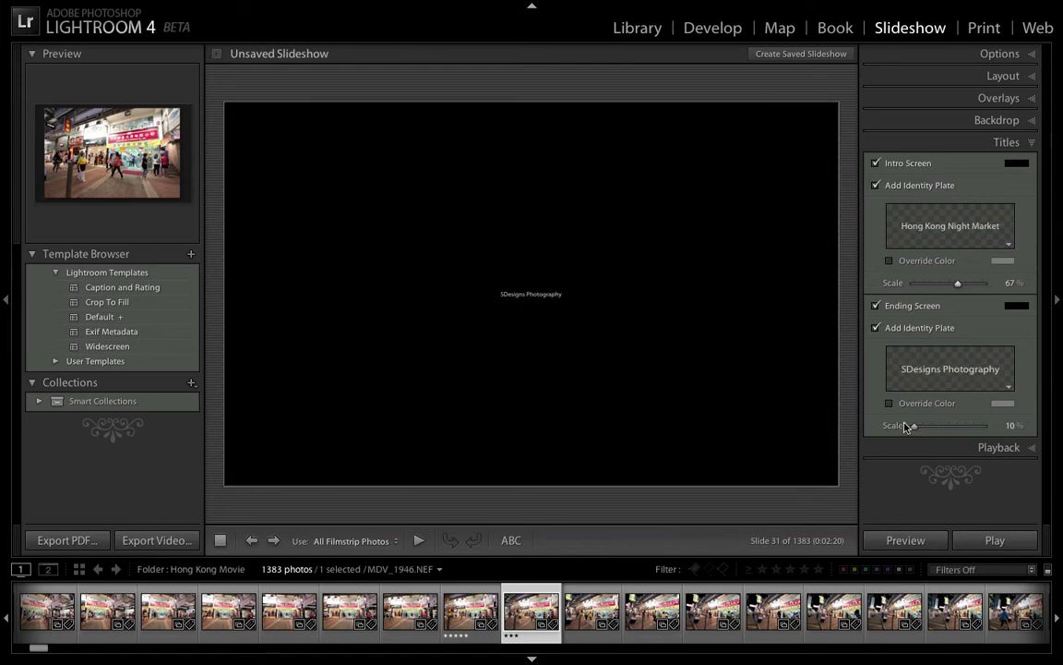
drag(915, 429, 945, 429)
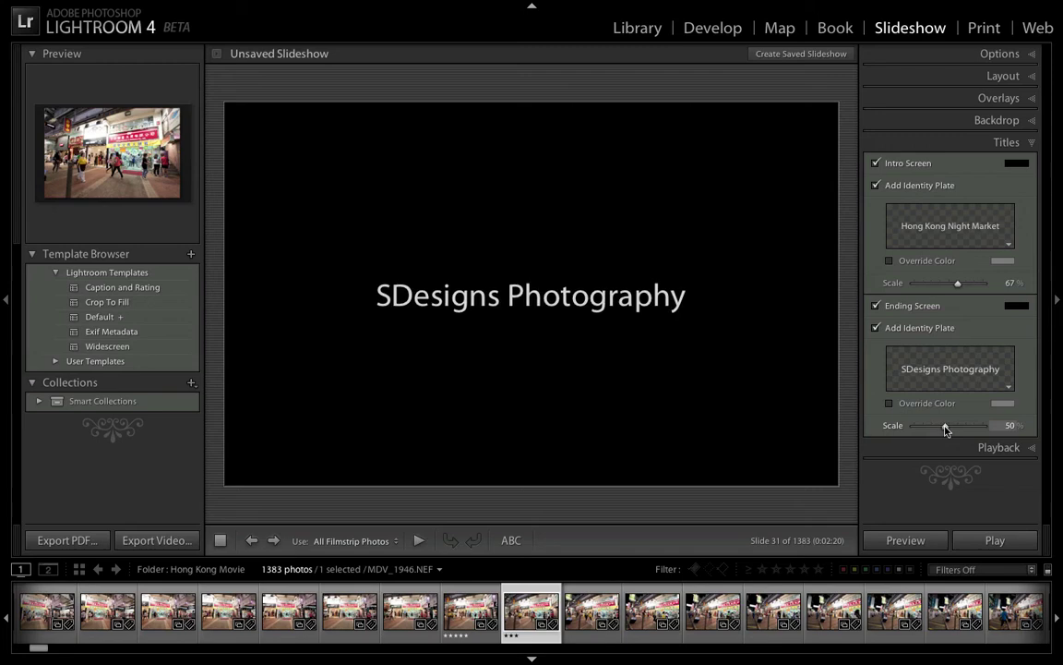
Choose "04 Come On Eileen.m4a" from the It Means Everything music folder as the slideshow's soundtrack.
click(999, 446)
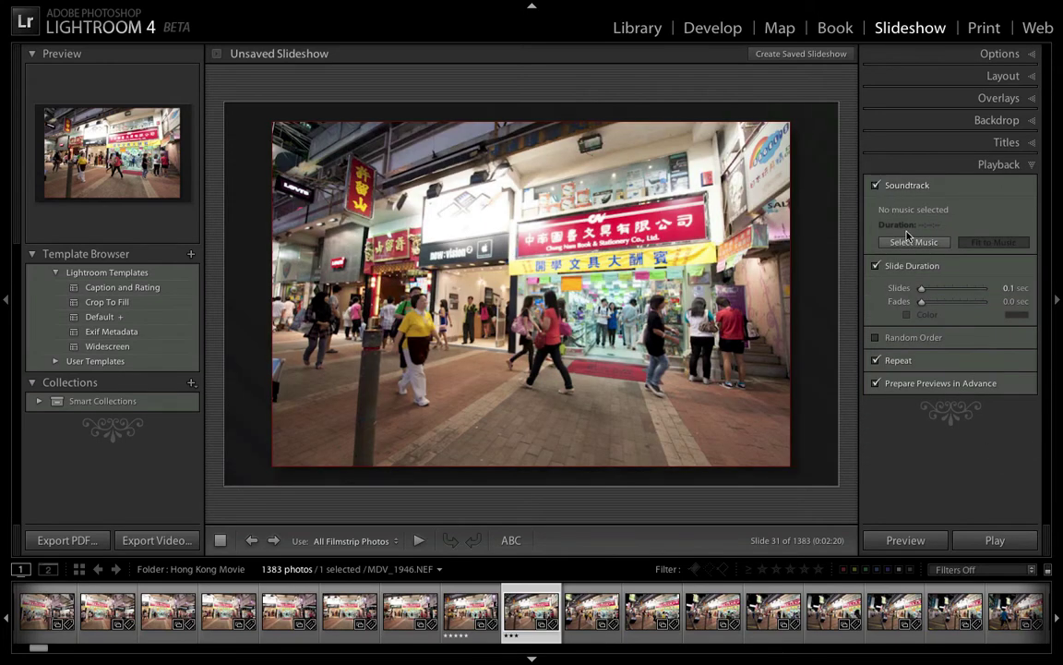
click(912, 243)
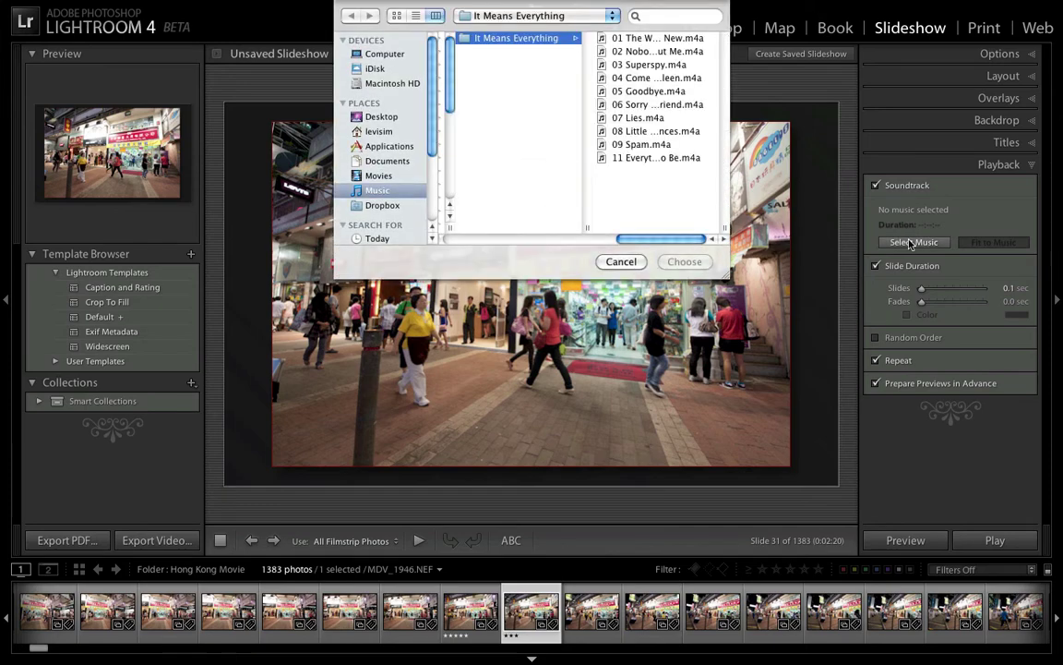
scroll(522, 112, left, 3)
scroll(523, 113, left, 5)
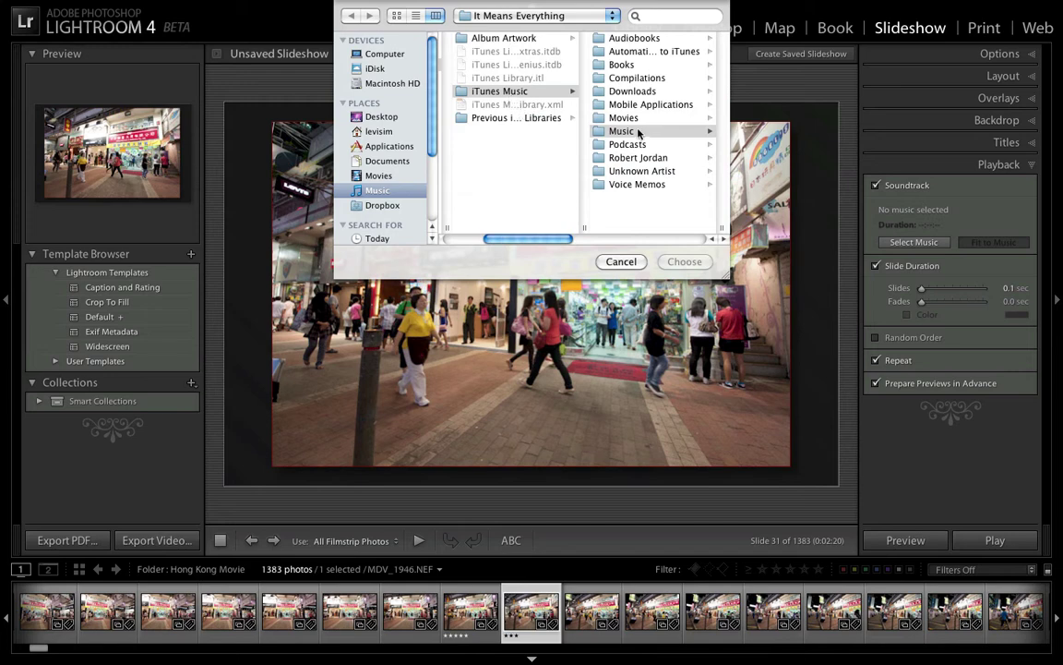
scroll(653, 135, right, 4)
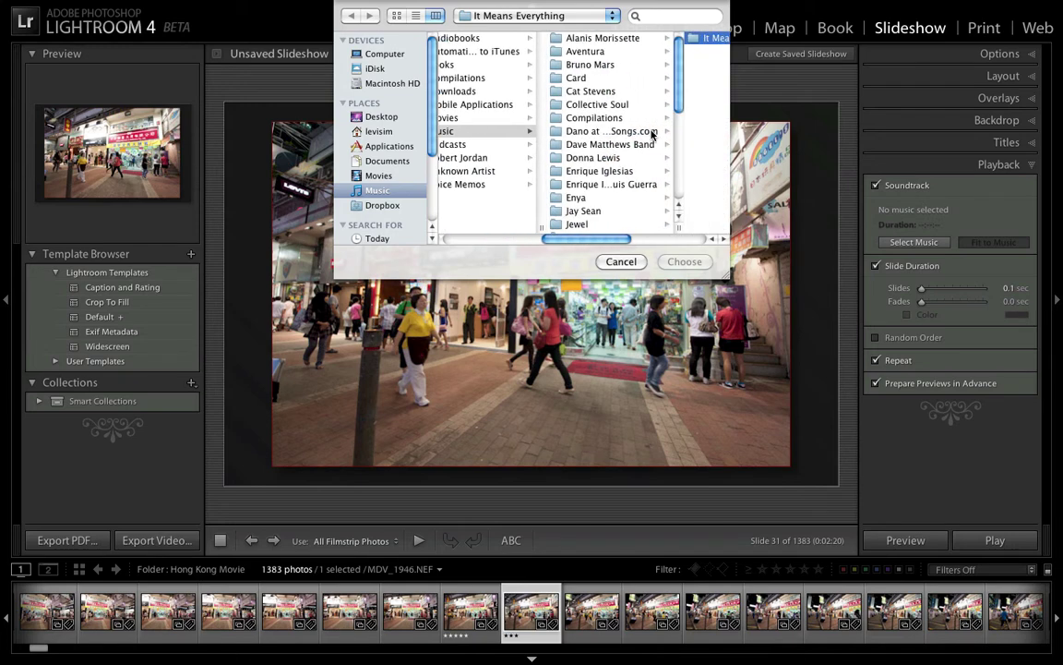
scroll(653, 135, down, 3)
scroll(653, 135, right, 2)
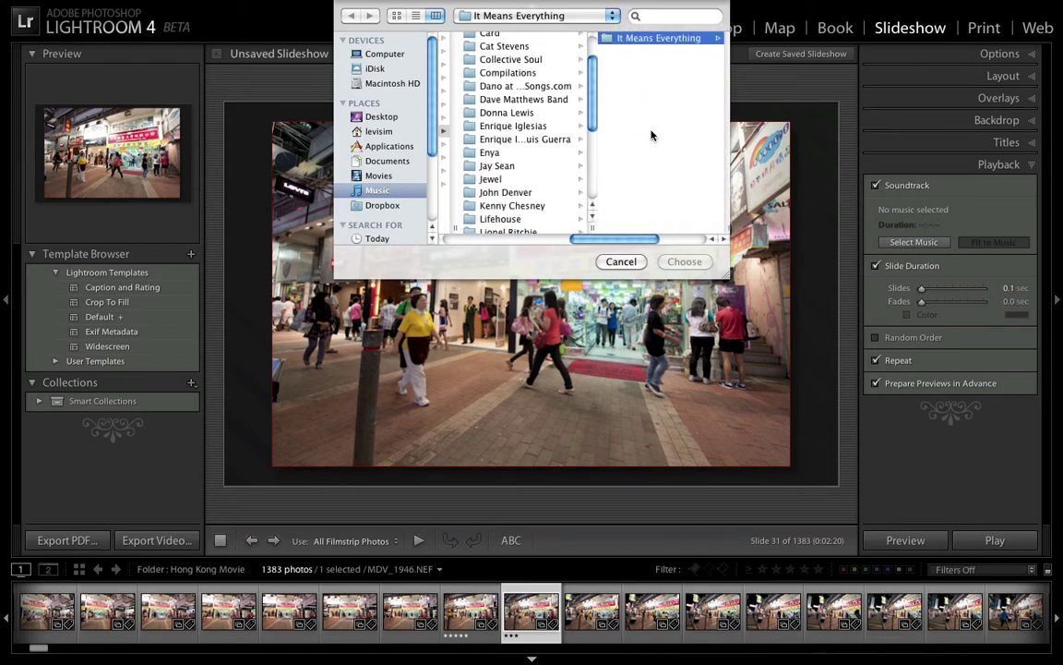
scroll(651, 136, right, 2)
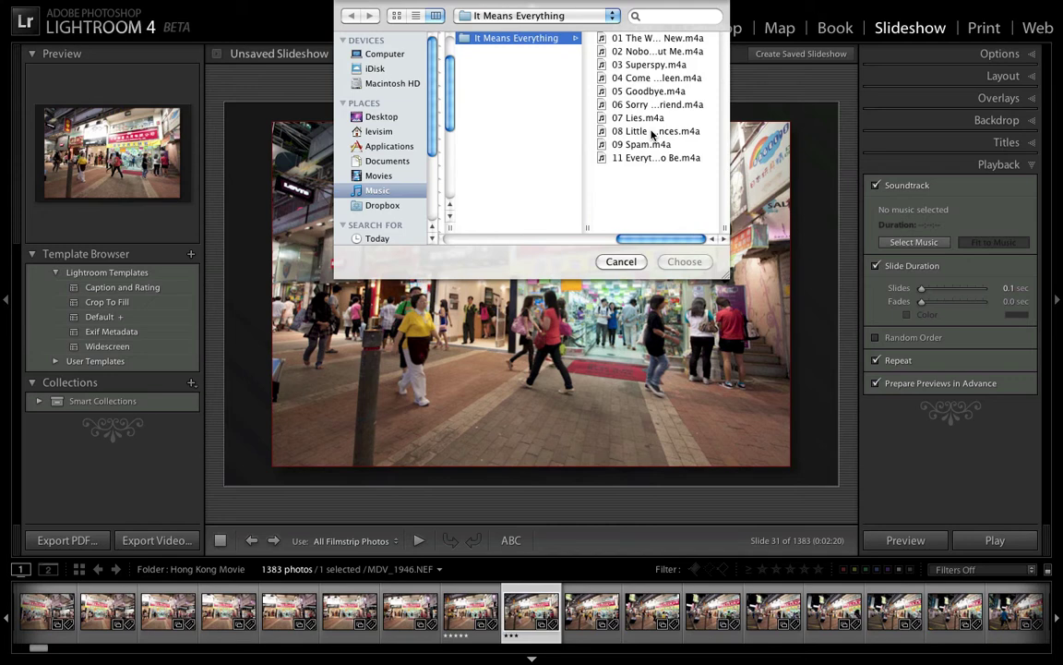
click(653, 78)
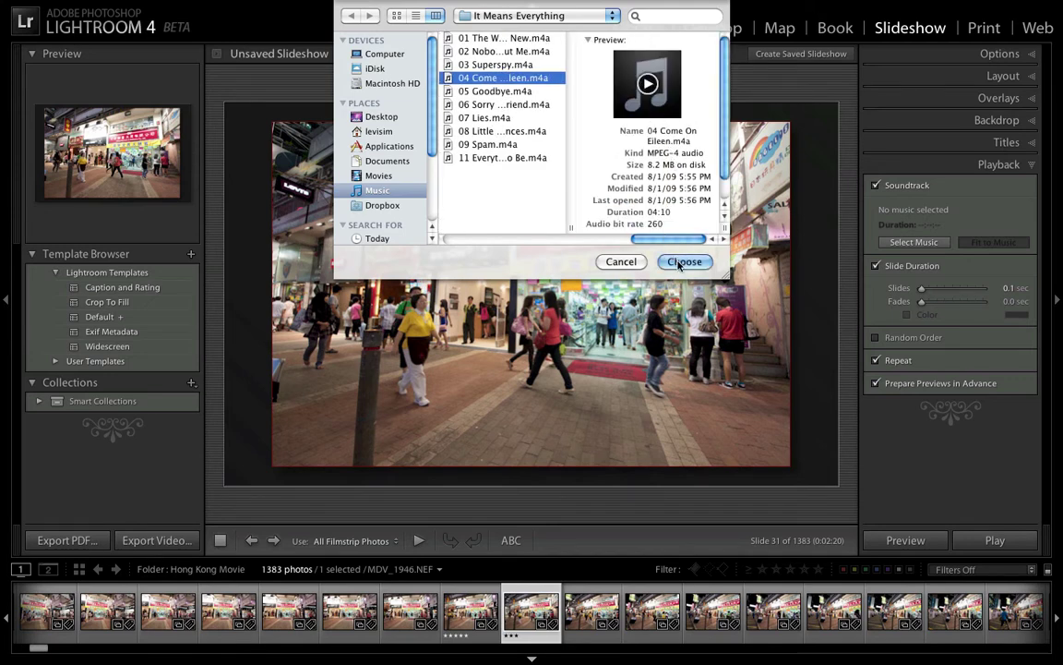
click(686, 261)
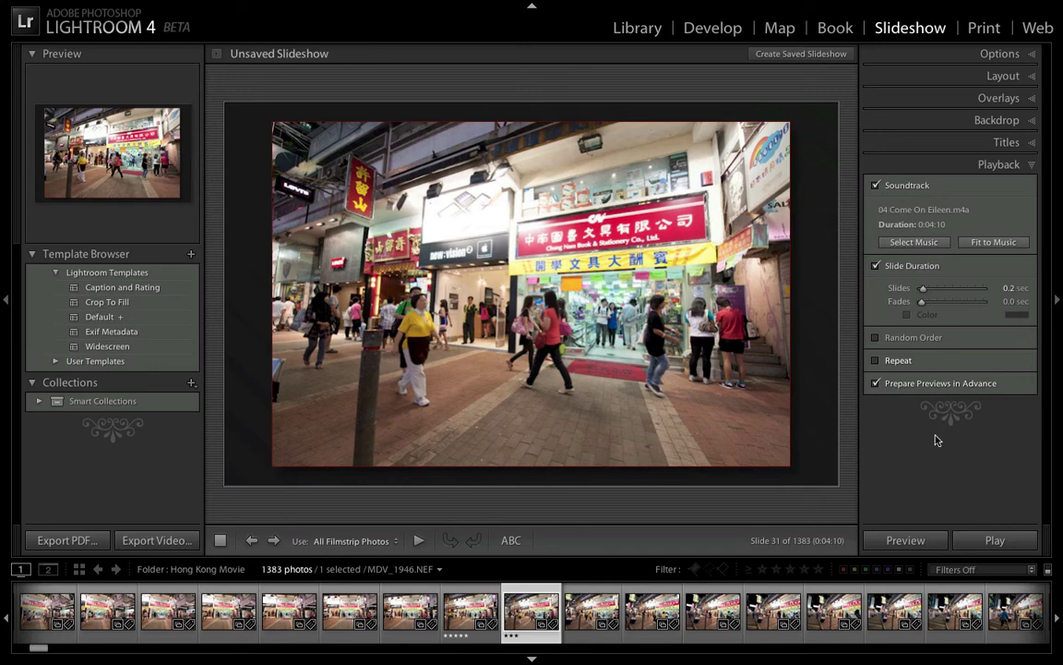
Play the slideshow full screen to check it with its soundtrack, and stop the playback.
click(995, 540)
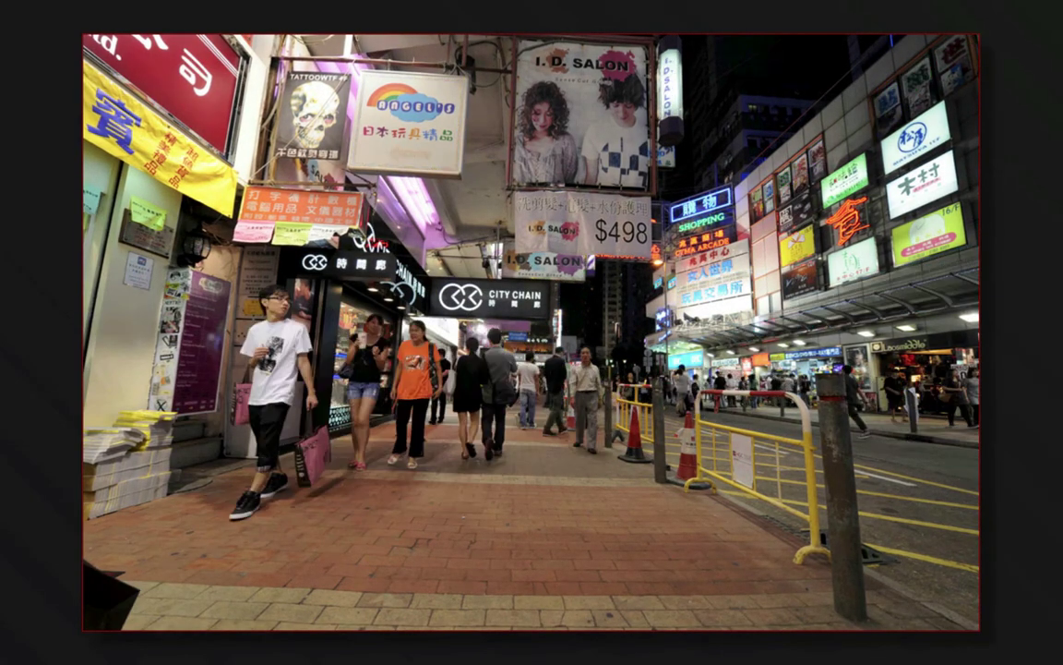
key(Escape)
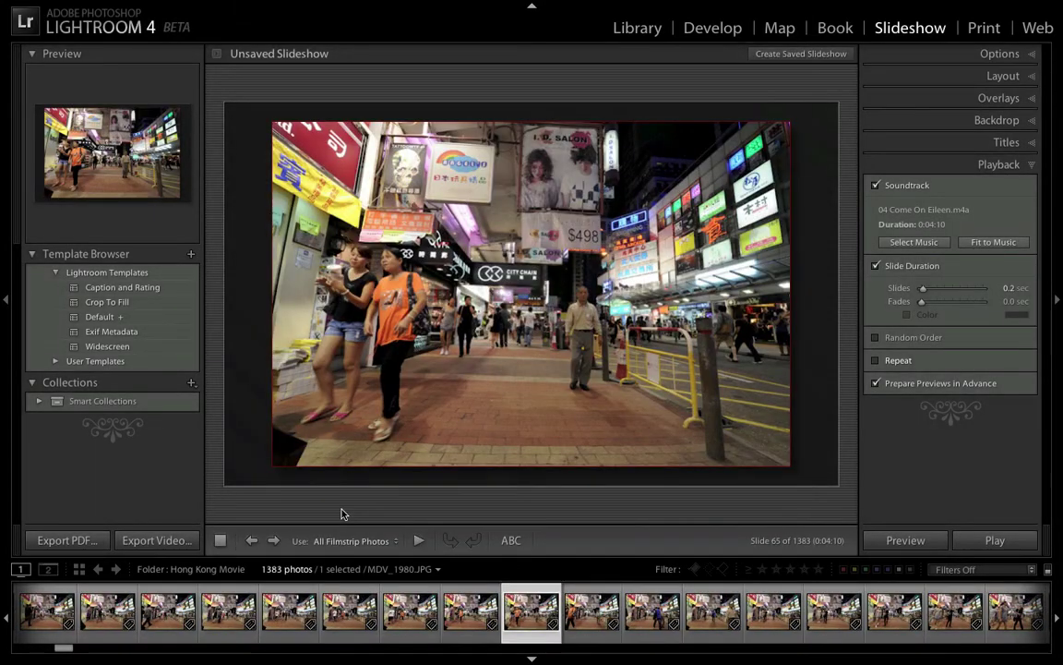
Start a video export of the slideshow, naming the file "Hong Kong Movie" and choosing the Desktop as its location.
click(157, 540)
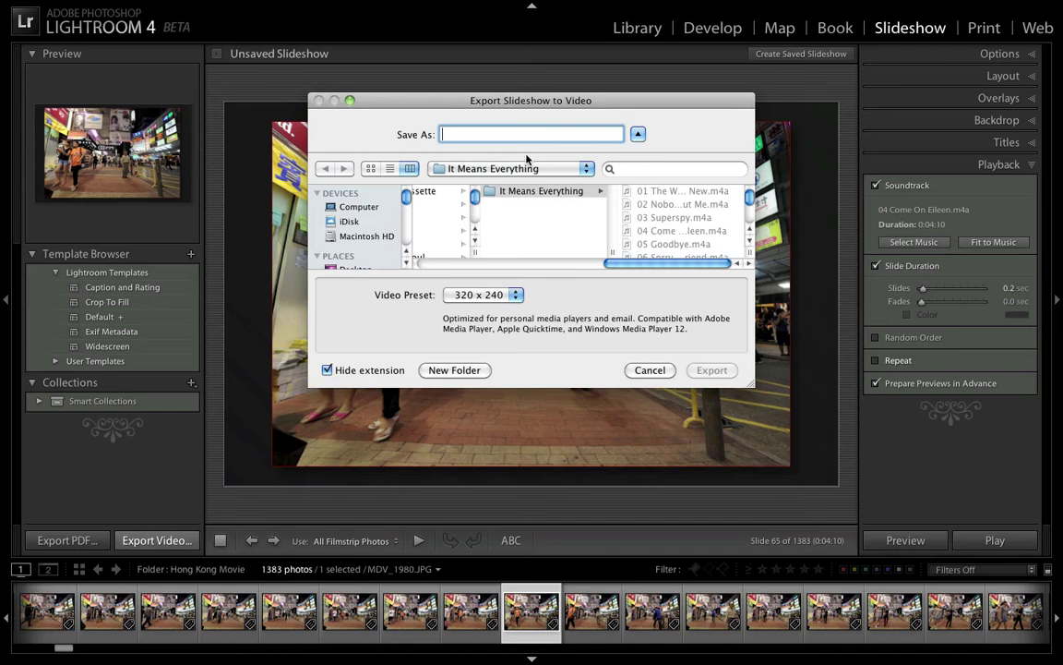
scroll(514, 213, left, 10)
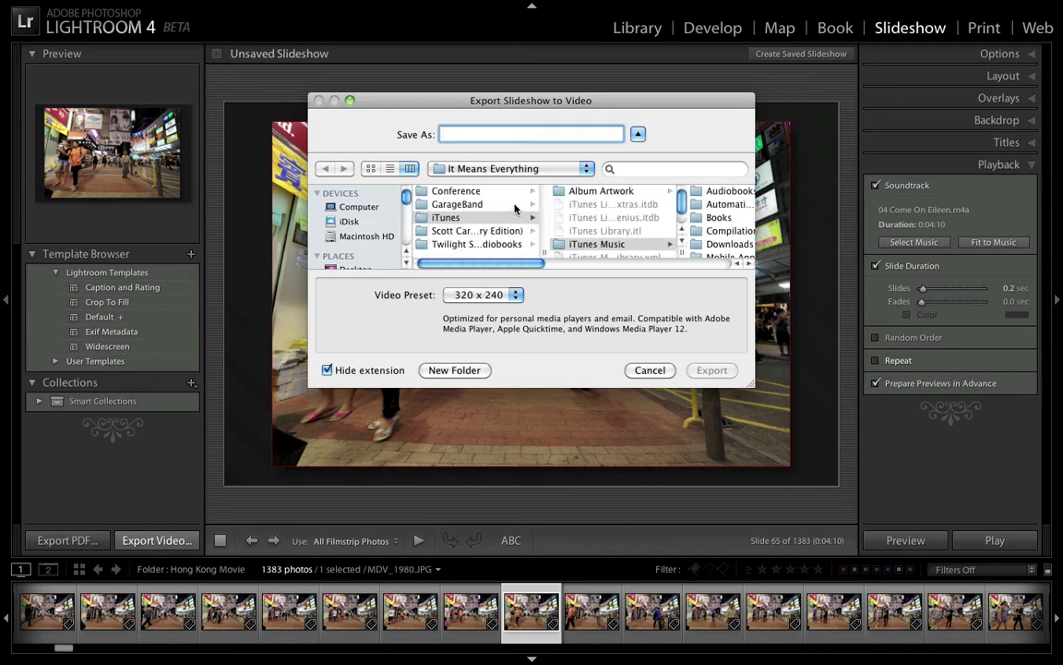
click(638, 136)
click(638, 136)
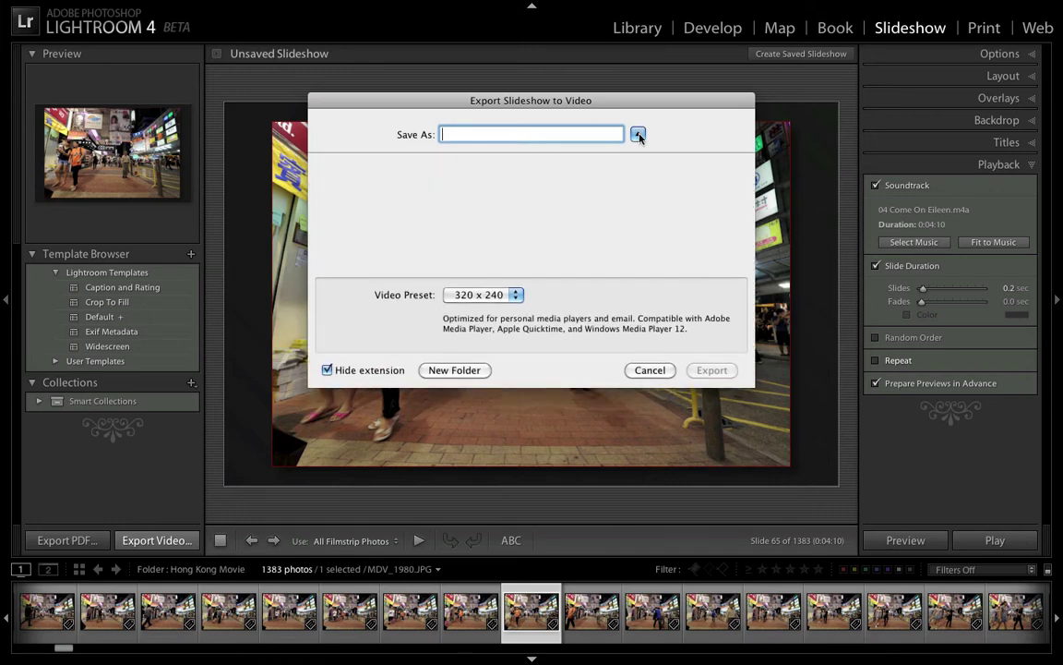
text(HOng)
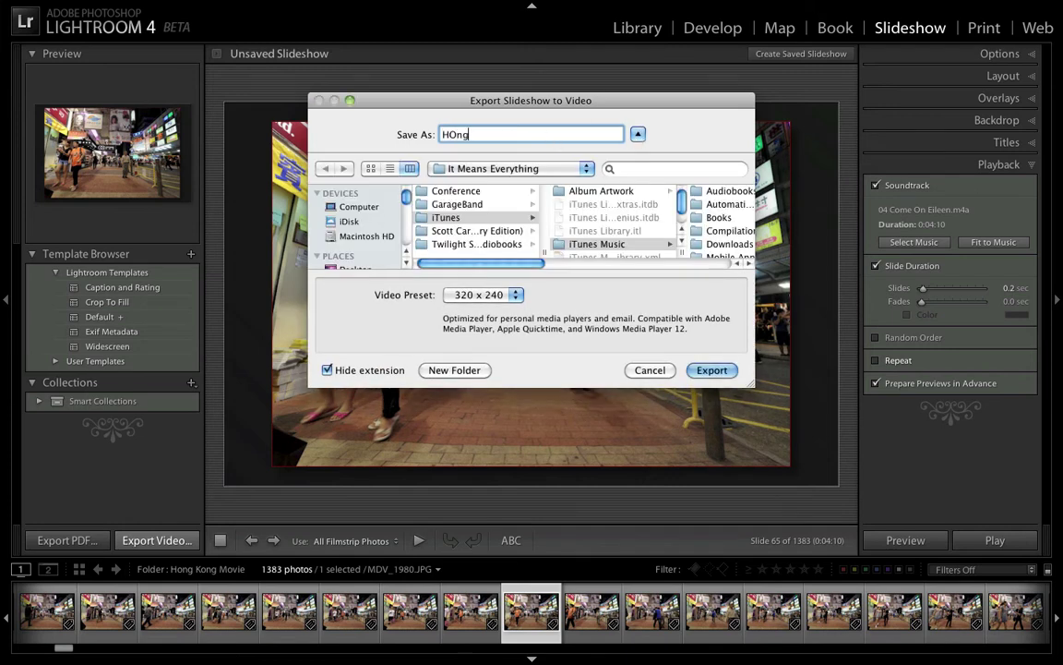
text( Kong Movie)
scroll(356, 235, down, 3)
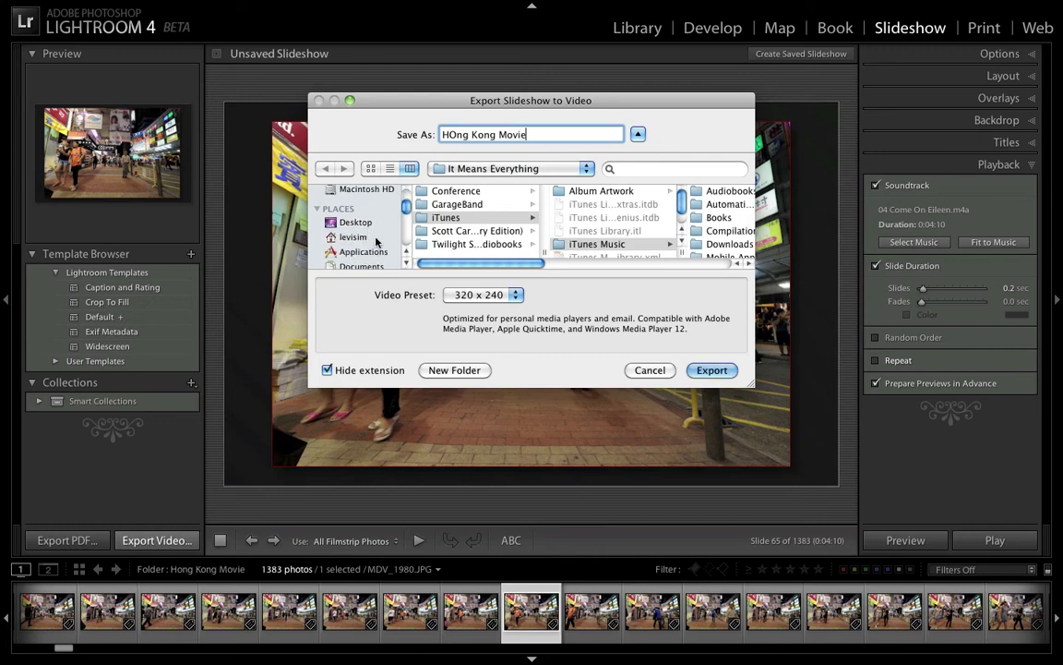
click(360, 225)
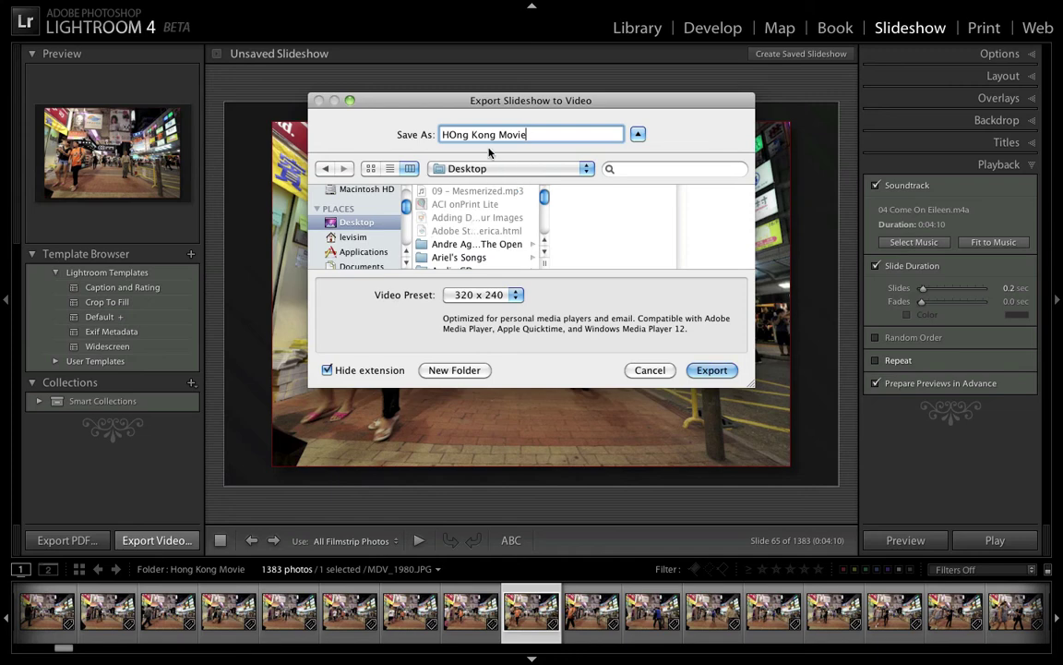
click(453, 134)
key(BackSpace)
text(o)
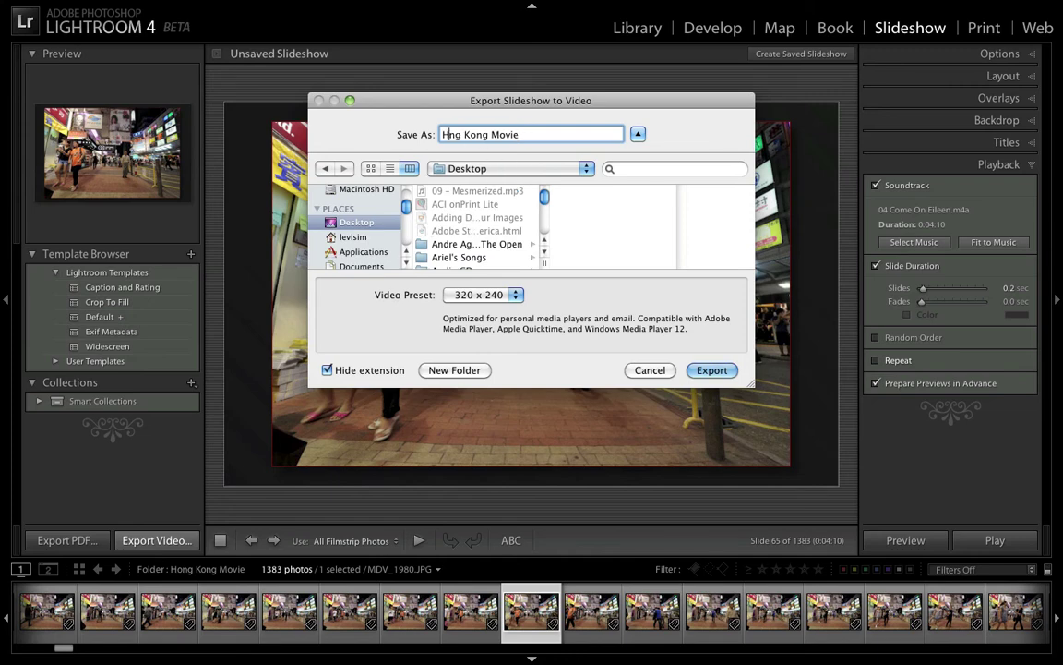
Create a new folder named "HongKong Movie" on the Desktop for the exported video.
click(440, 370)
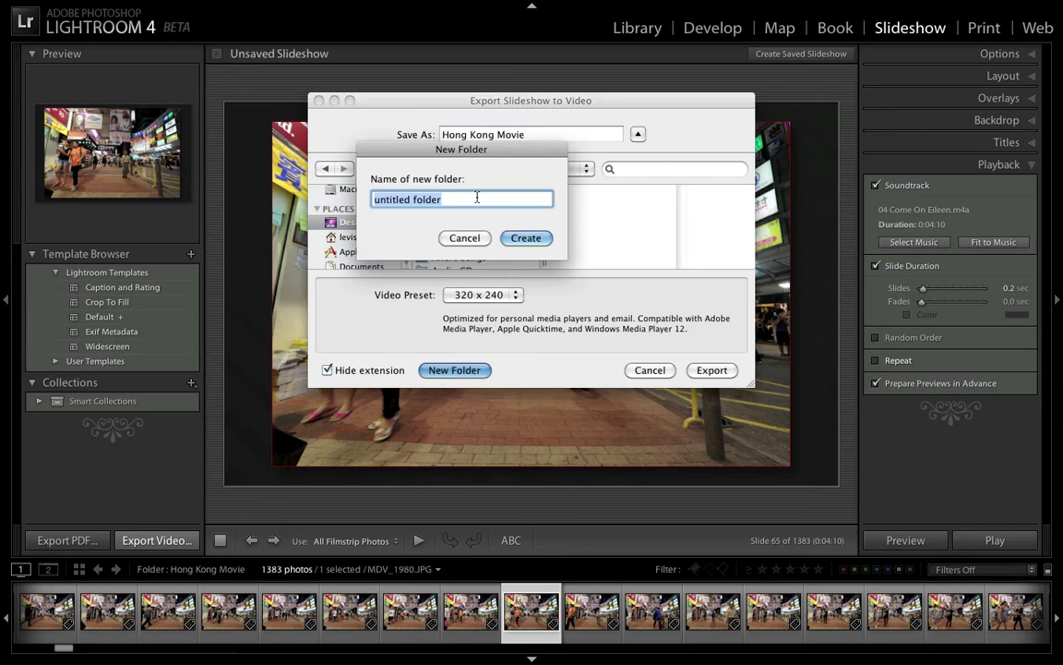
text(HongKong M)
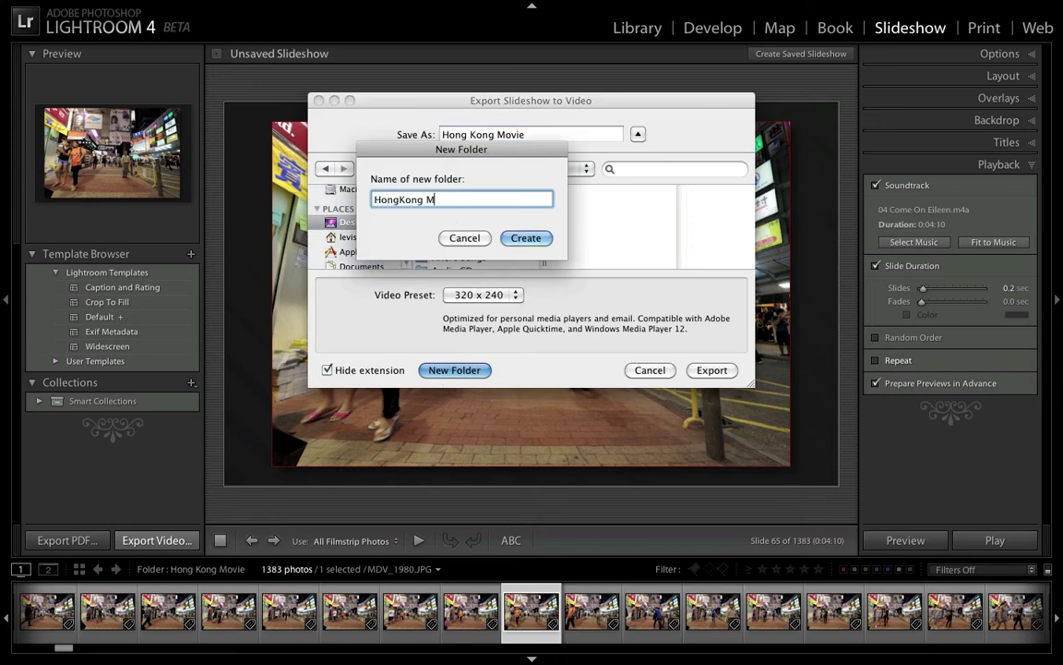
text(ovie)
click(520, 237)
Set the video preset to 720p and export the slideshow.
click(516, 295)
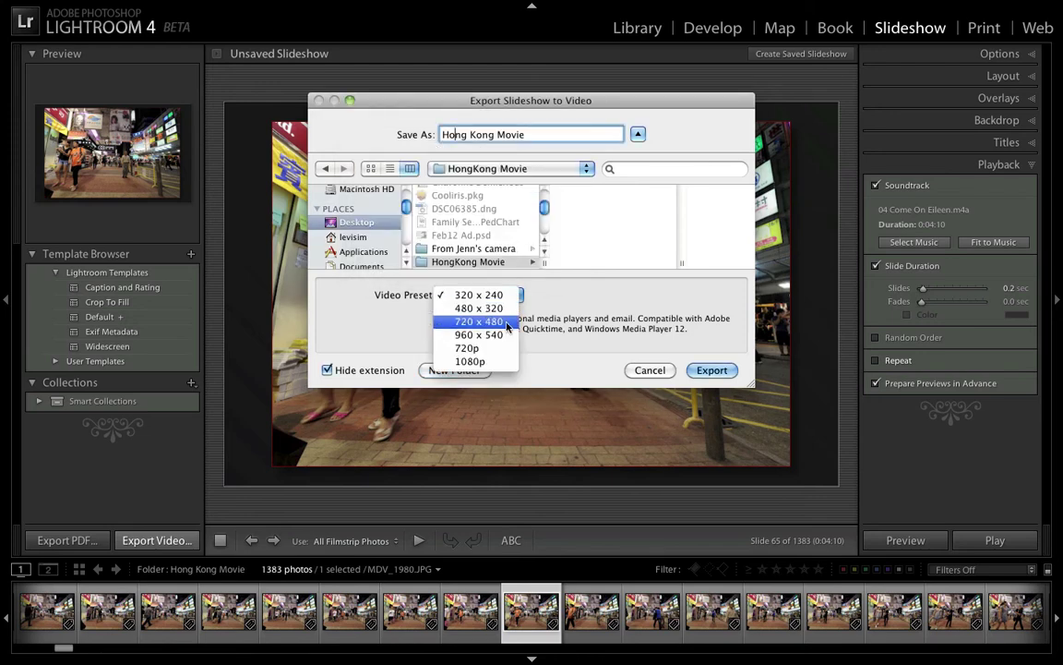
click(507, 323)
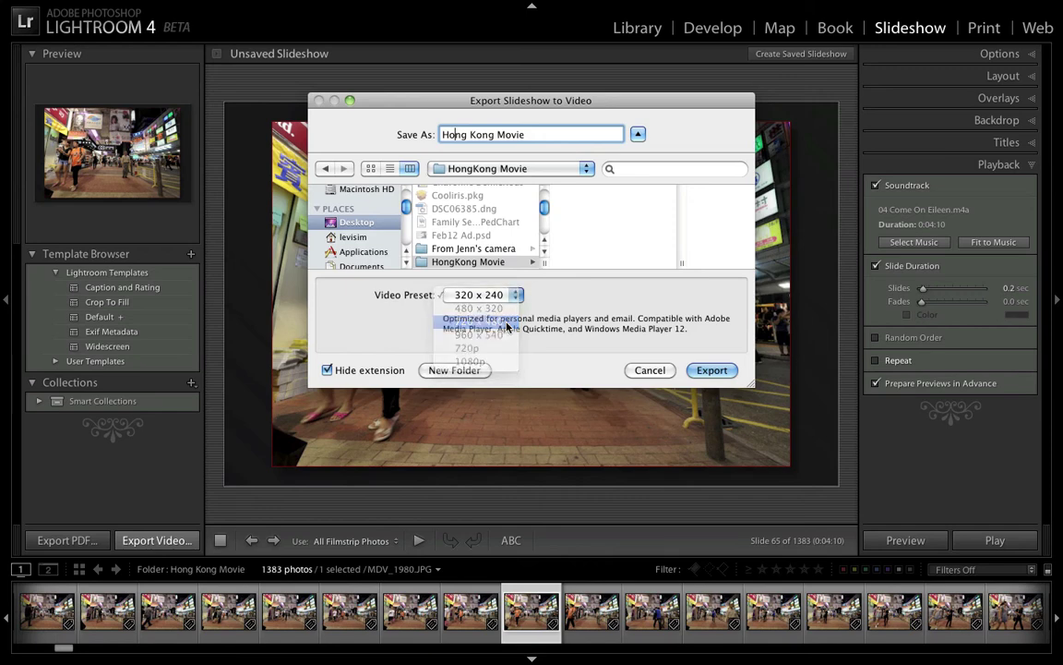
click(520, 294)
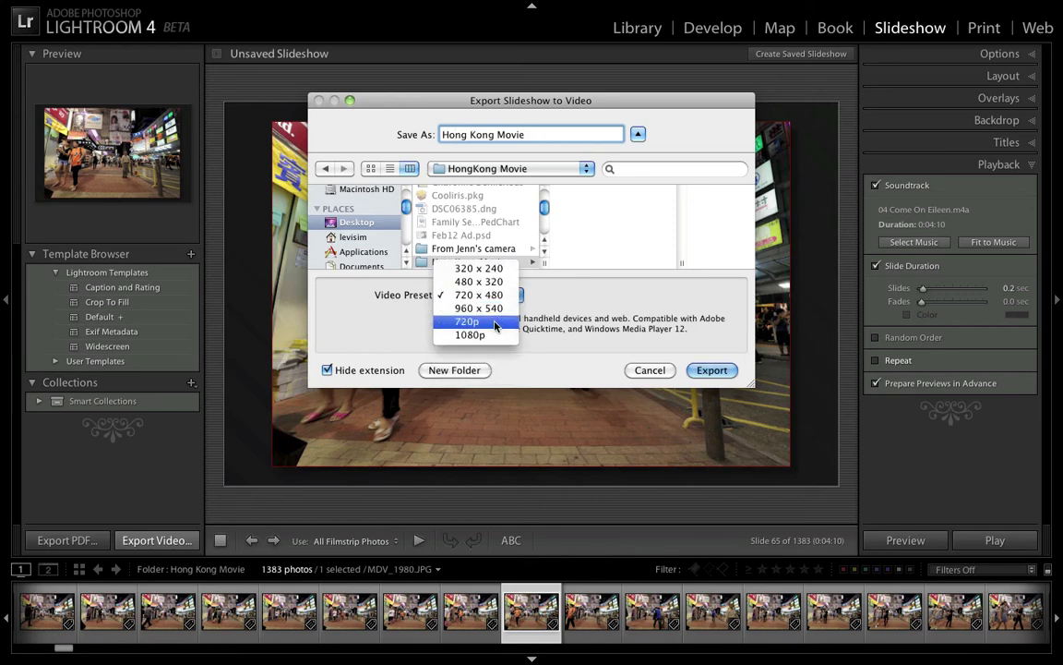
click(508, 321)
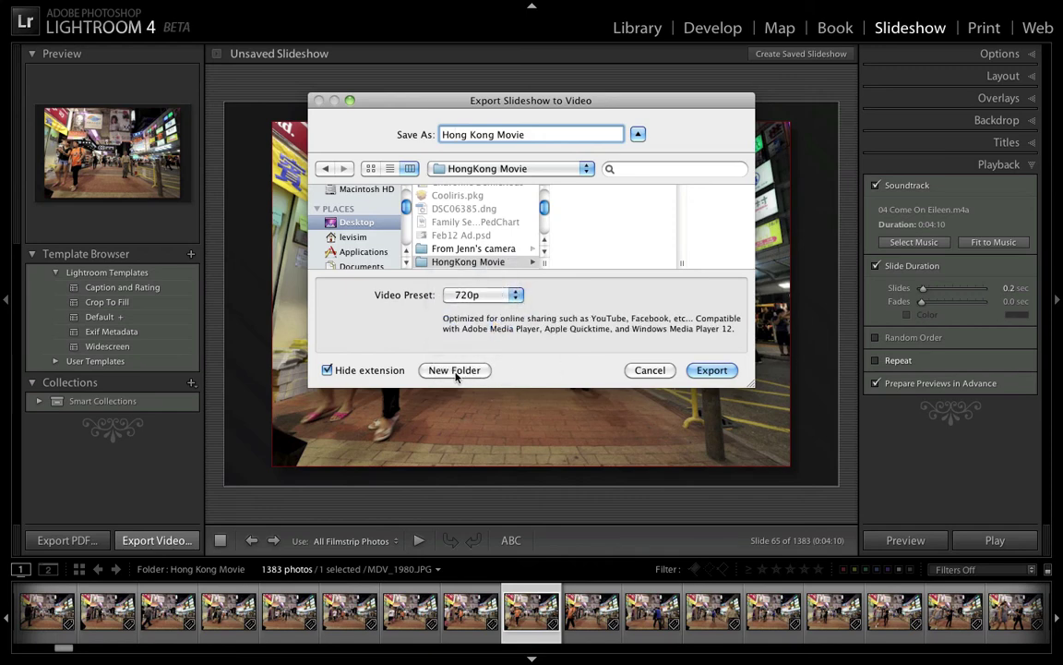
click(717, 373)
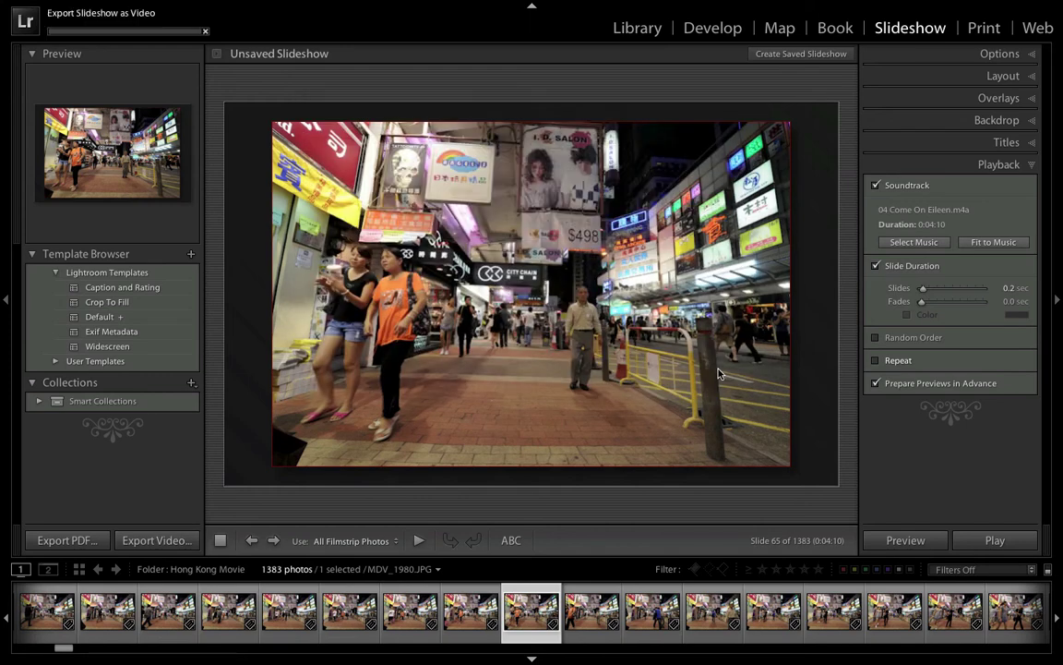